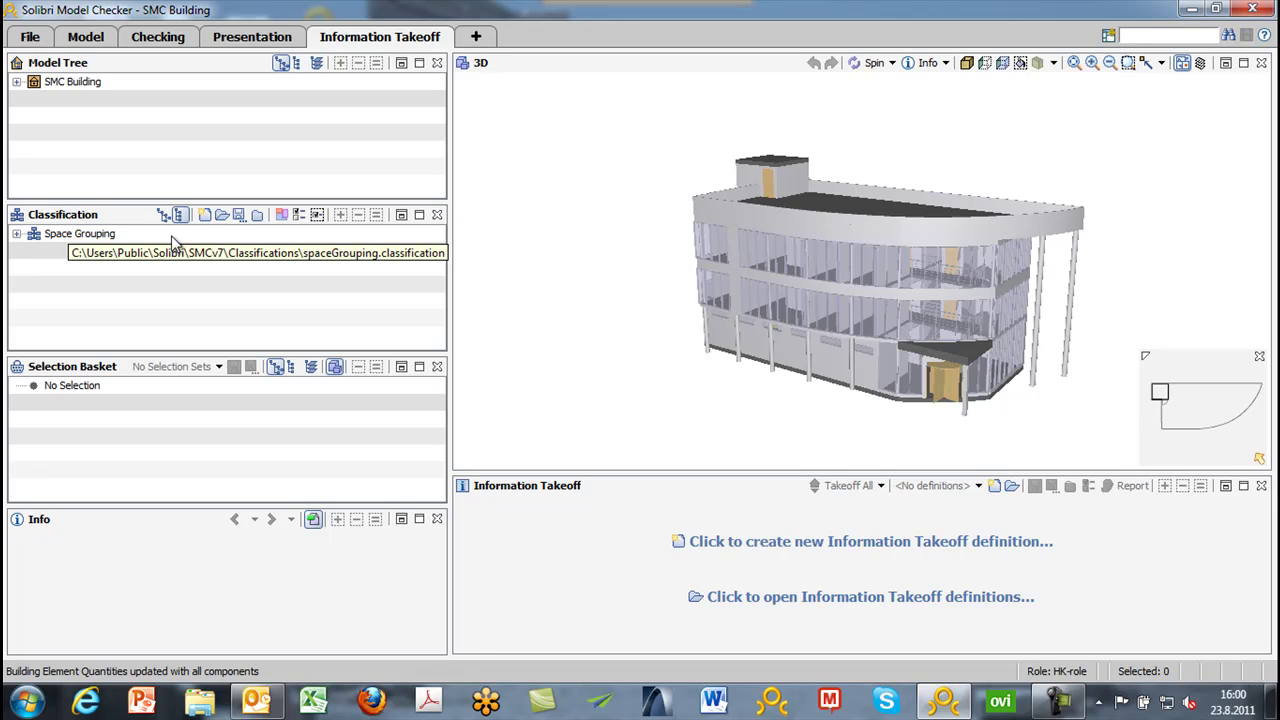
- Add the Building Elements classification and expand it to list categories like A2010 Basement Excavation
left_click(222, 222)
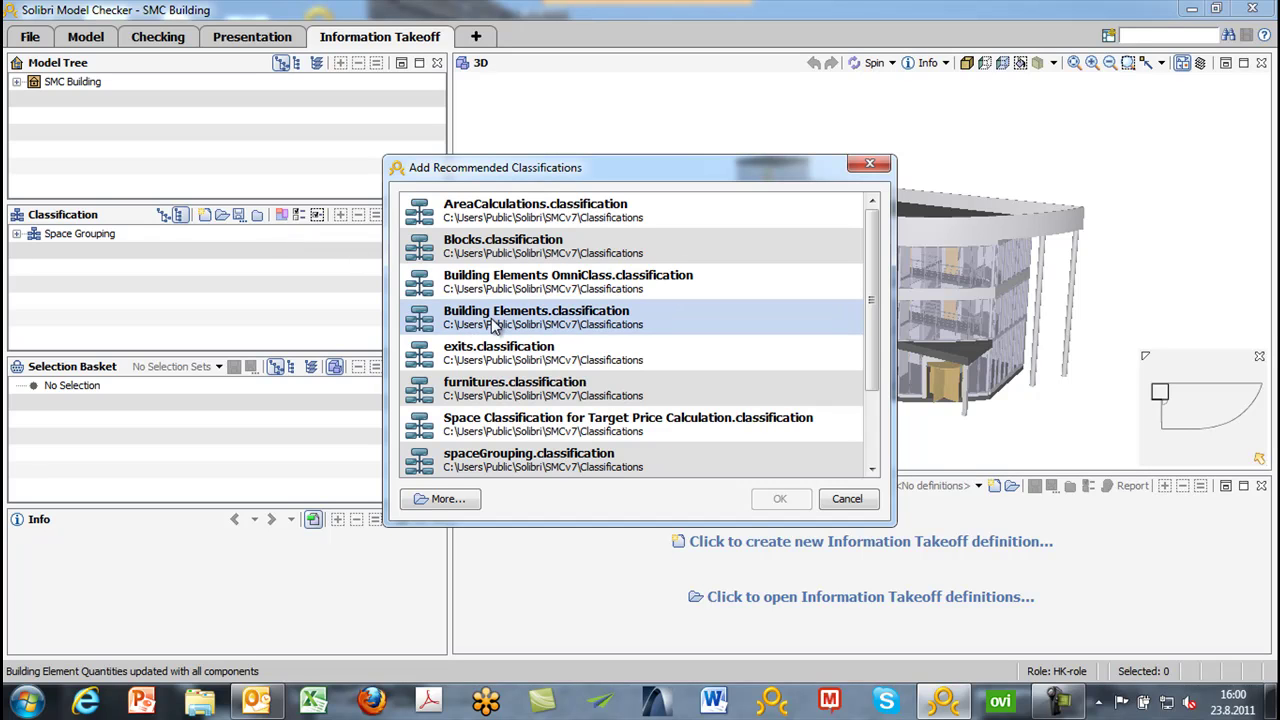
left_click(493, 326)
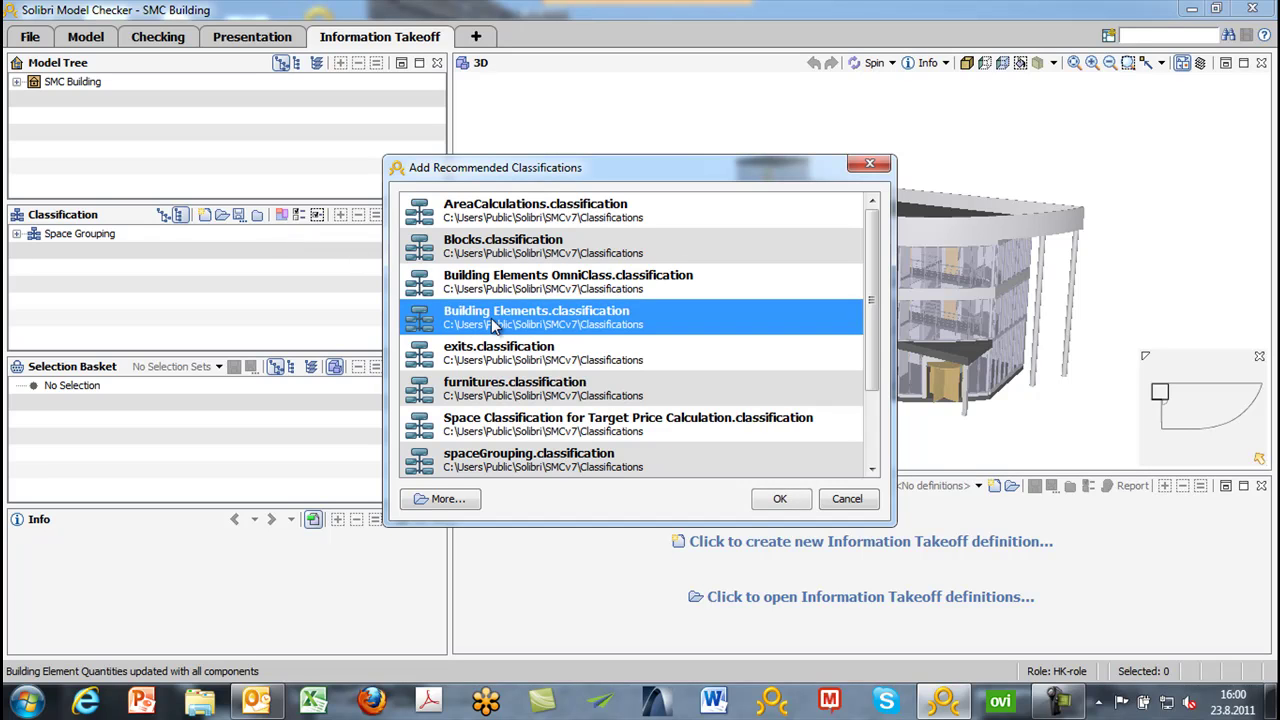
left_click(780, 499)
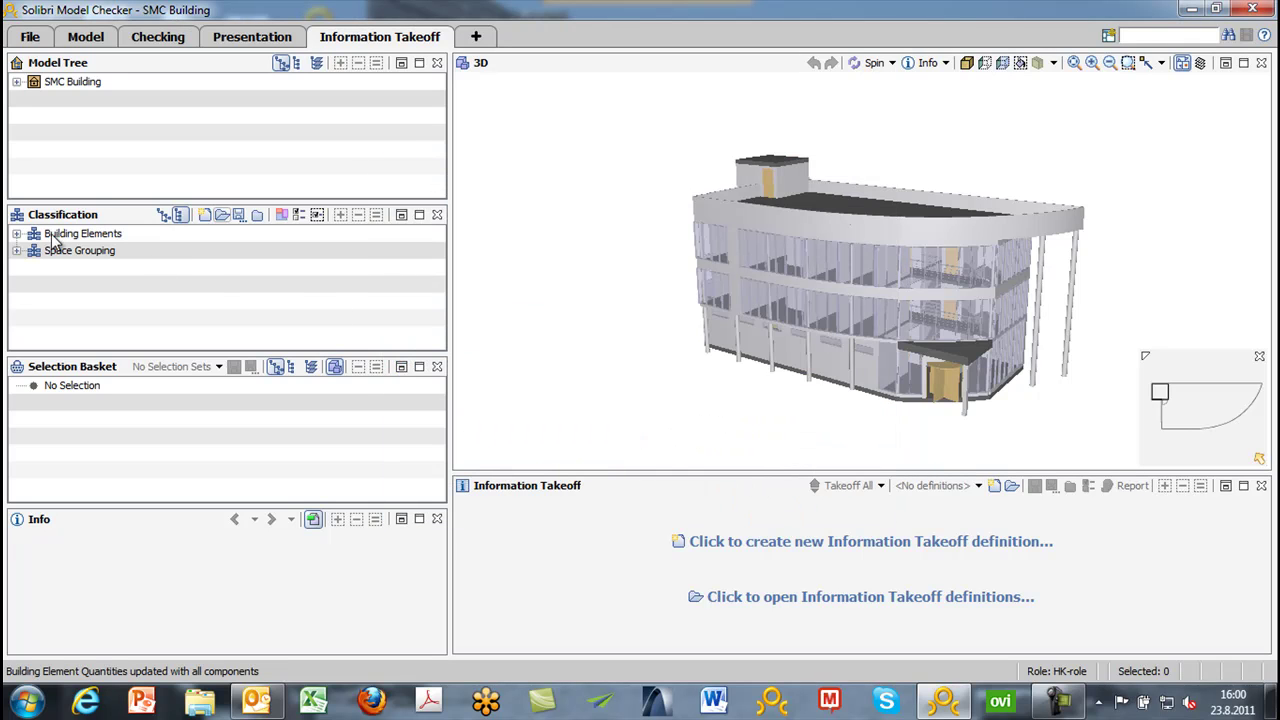
left_click(16, 234)
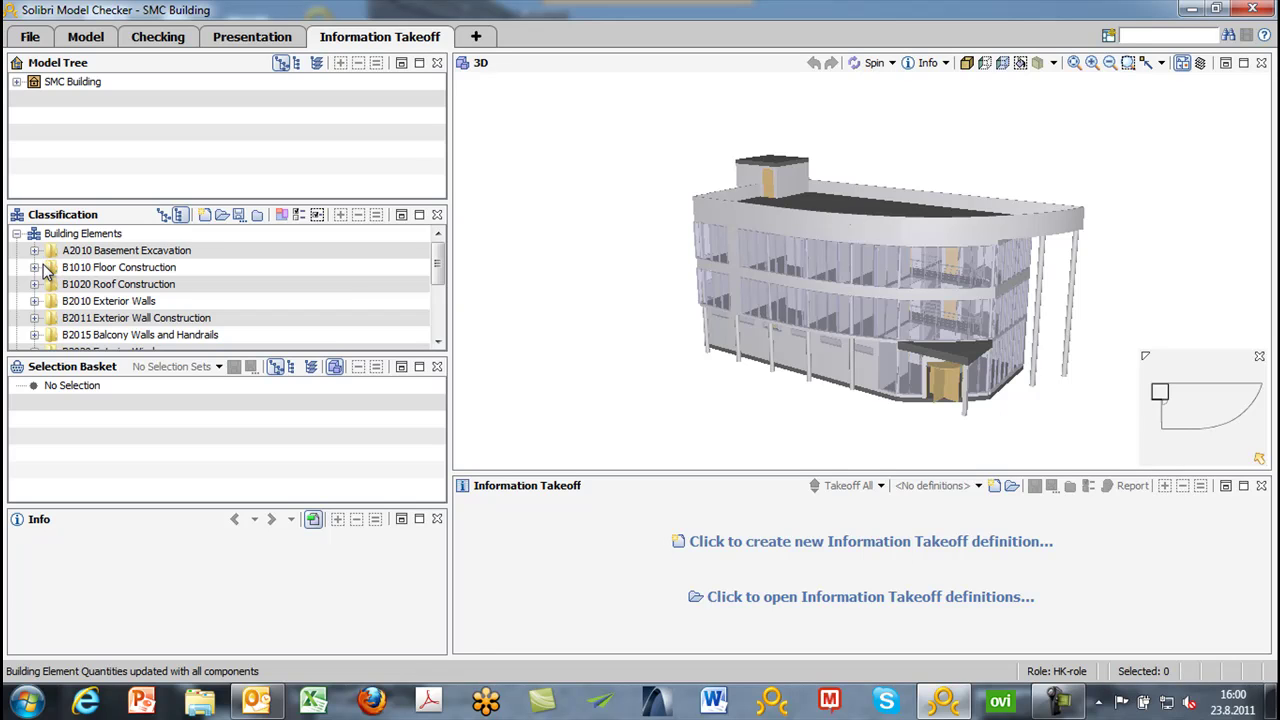
left_click(298, 219)
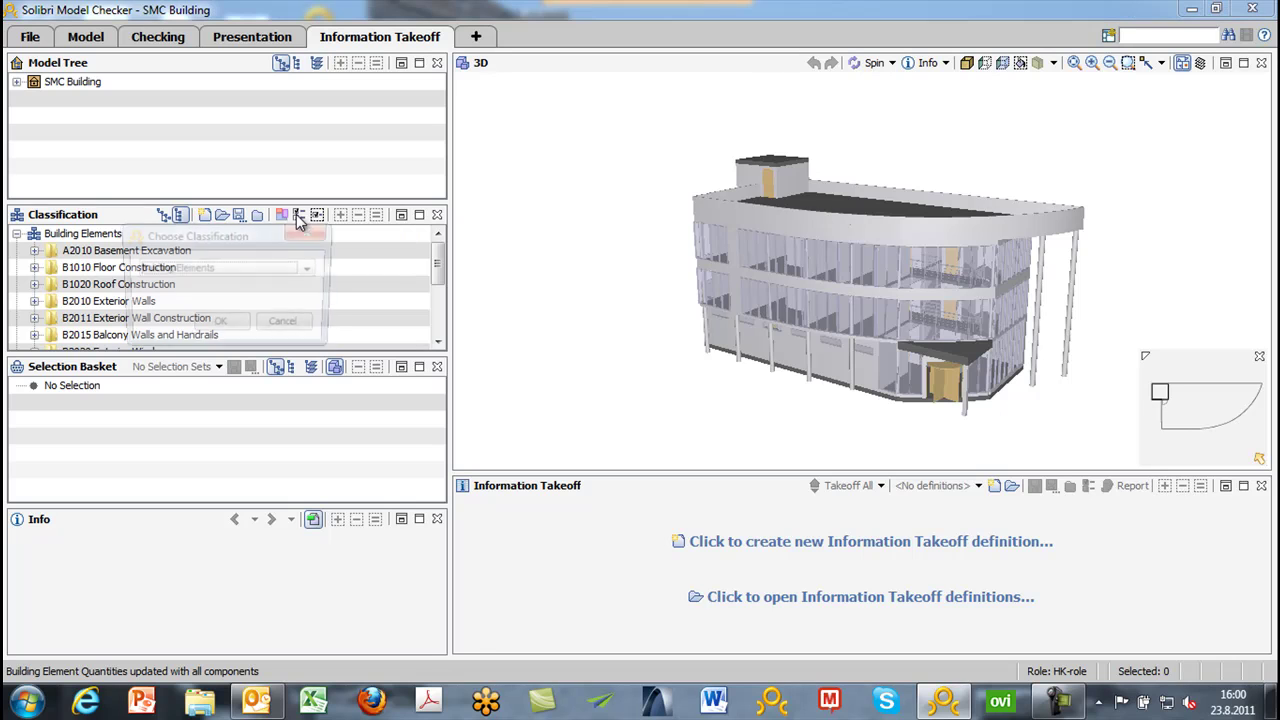
left_click(228, 325)
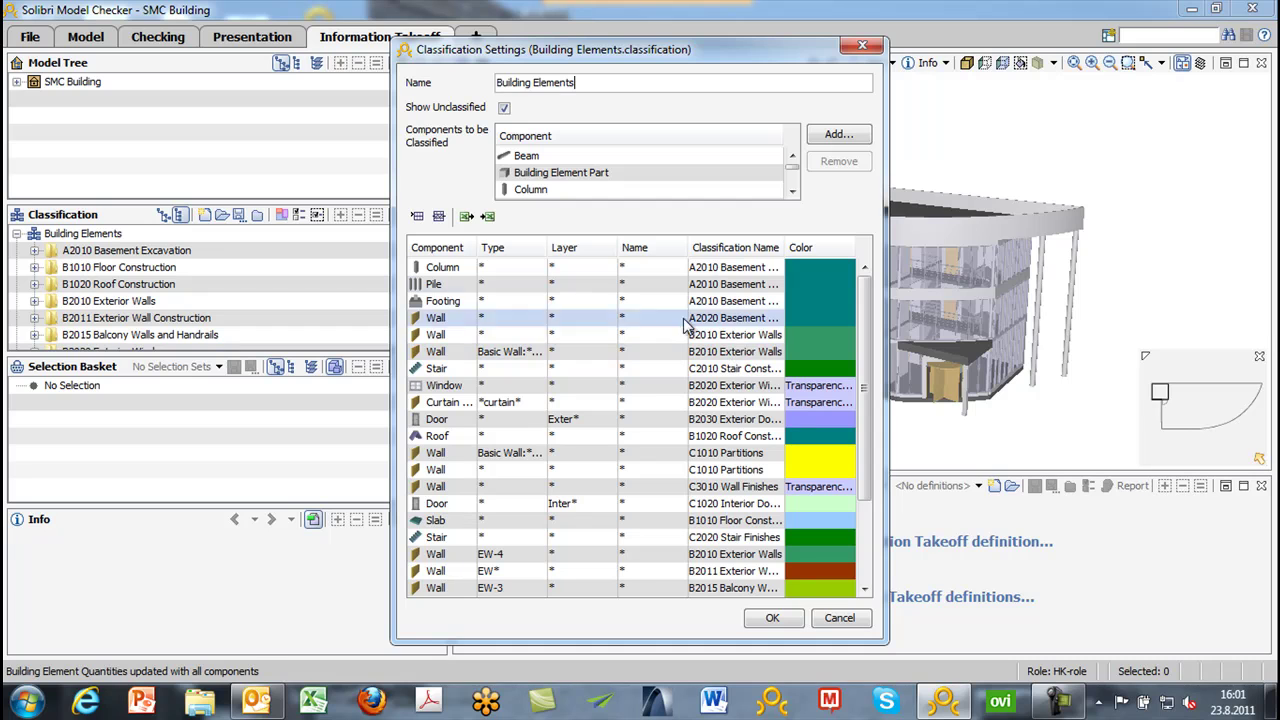
left_click_drag(547, 247, 603, 247)
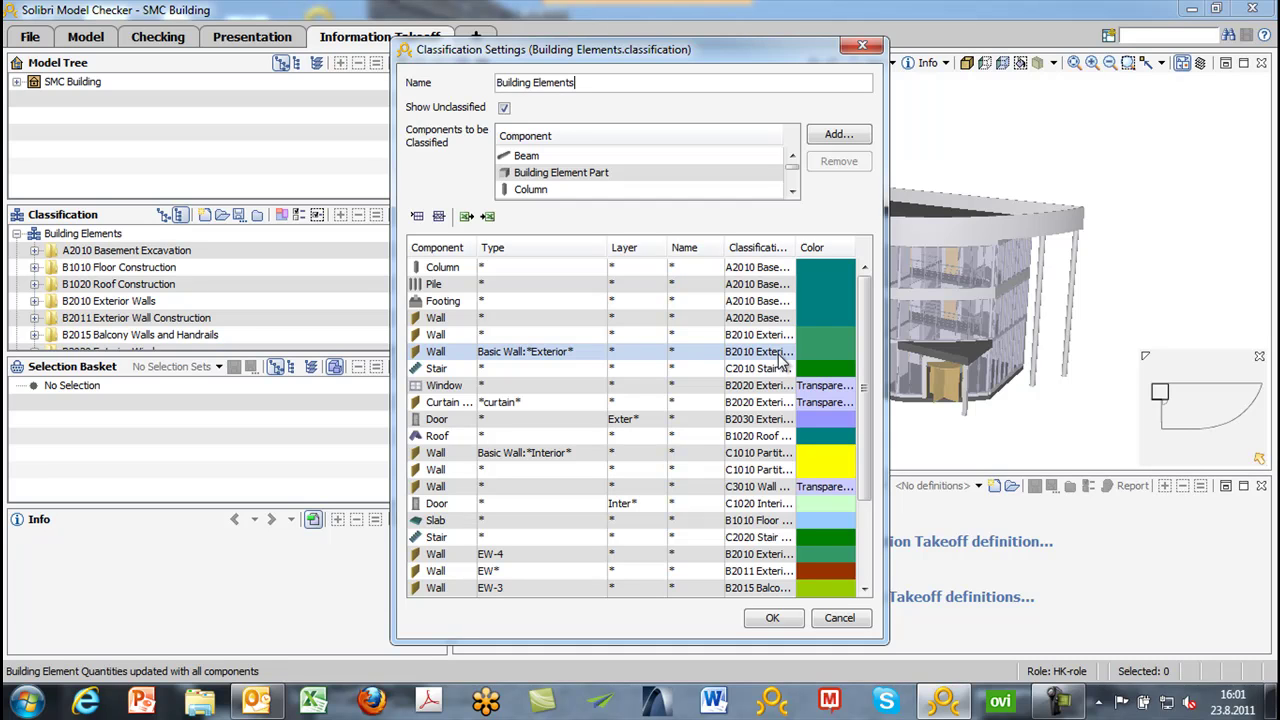
left_click(772, 617)
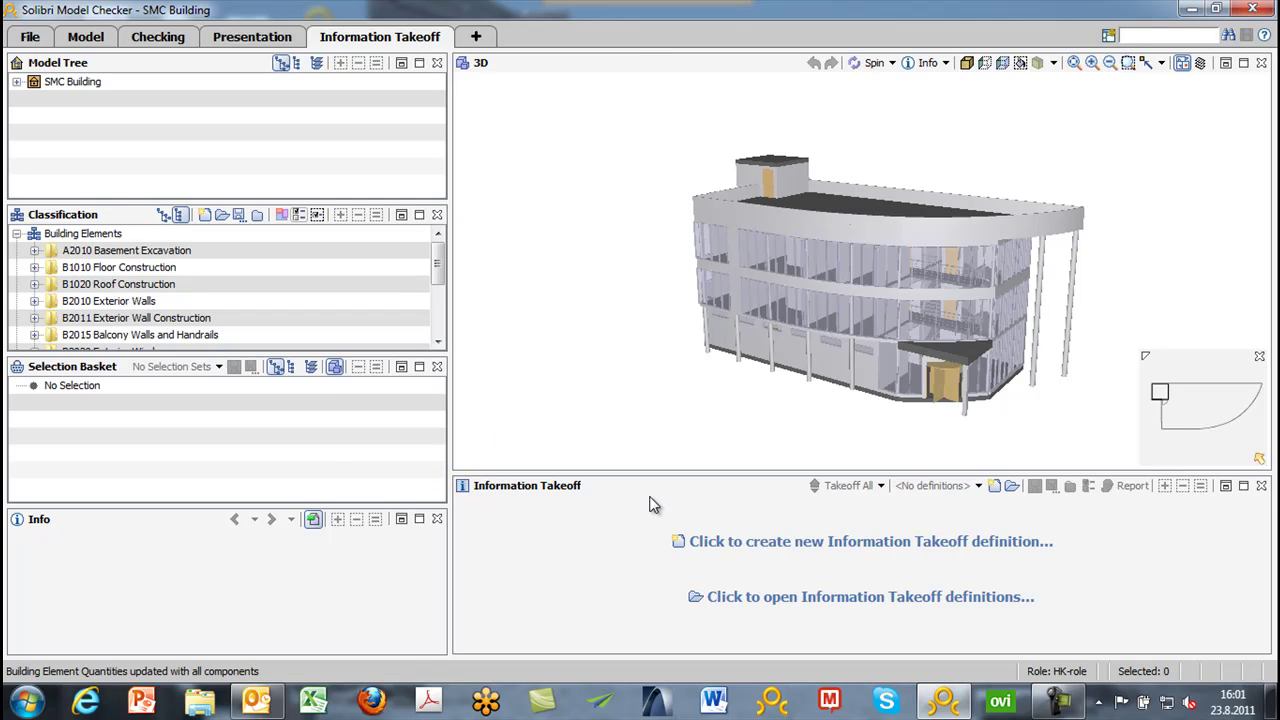
- Load Building Element Quantities.ito from the recommended takeoff definitions
left_click(875, 598)
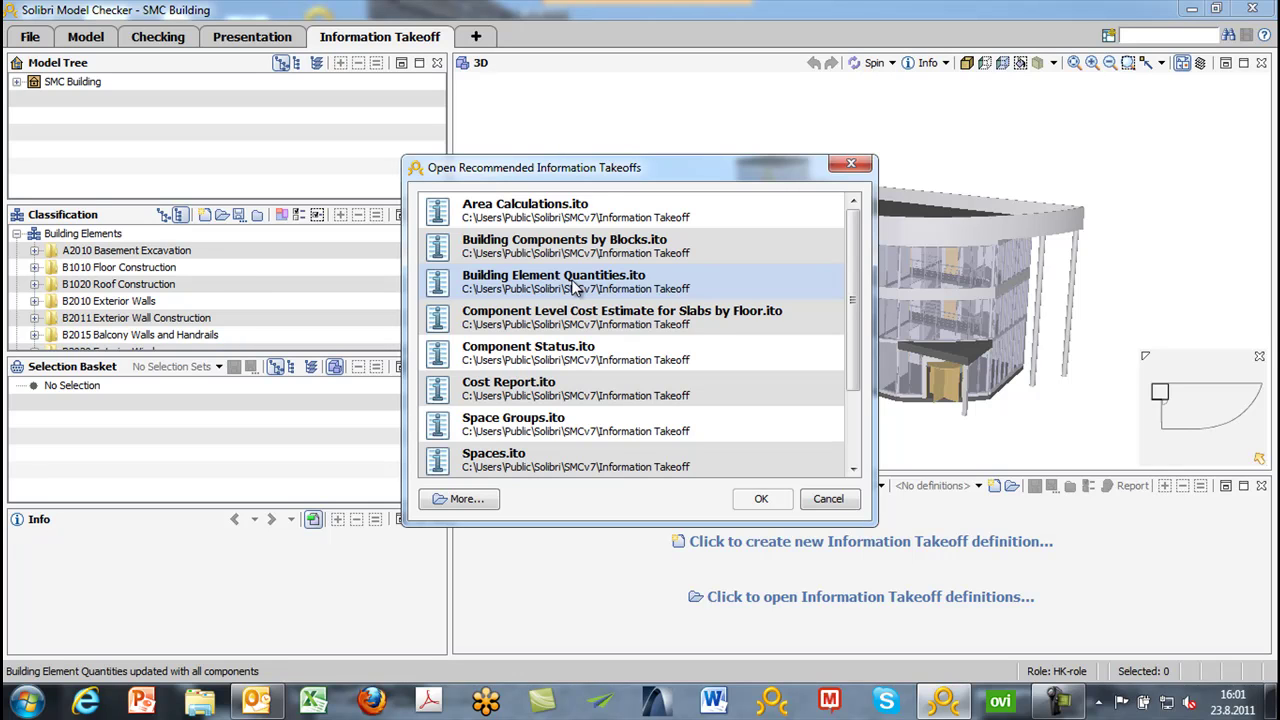
left_click(575, 287)
left_click(785, 497)
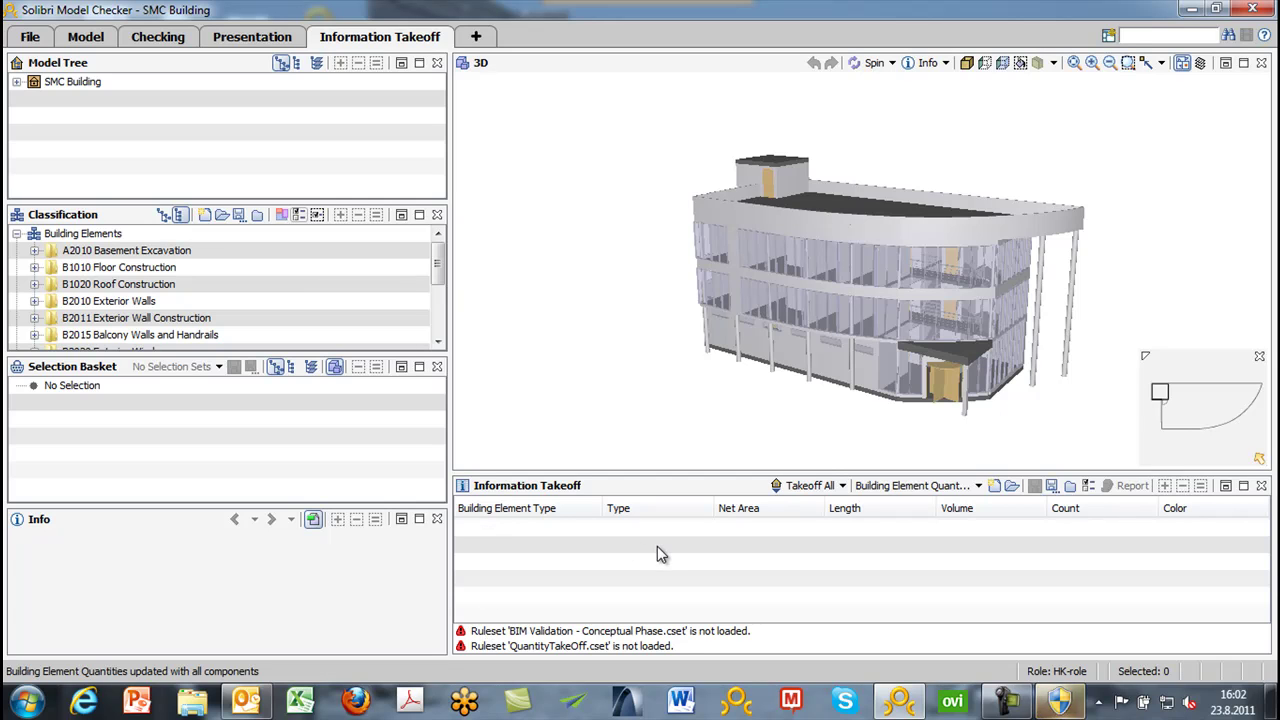
- Run Takeoff All and isolate the excavation, floor construction, FS-1 slabs and EW-1/EW-5 walls
left_click(813, 487)
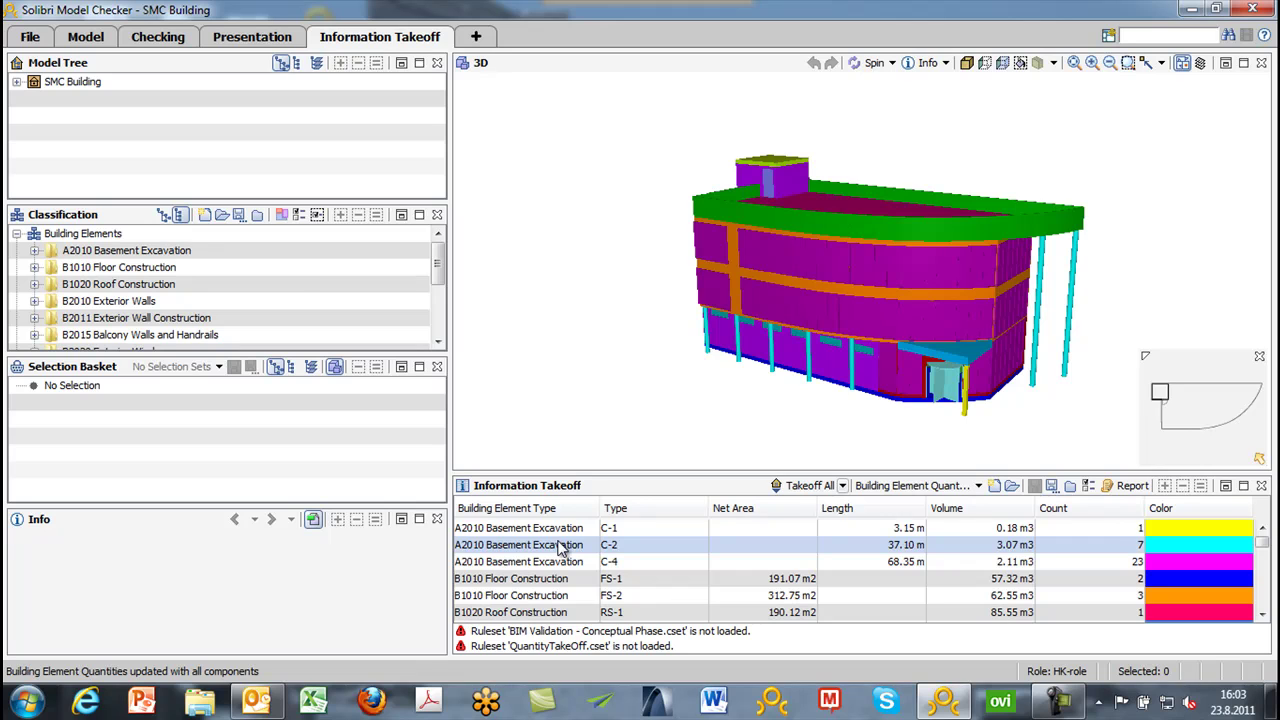
left_click_drag(553, 531, 547, 569)
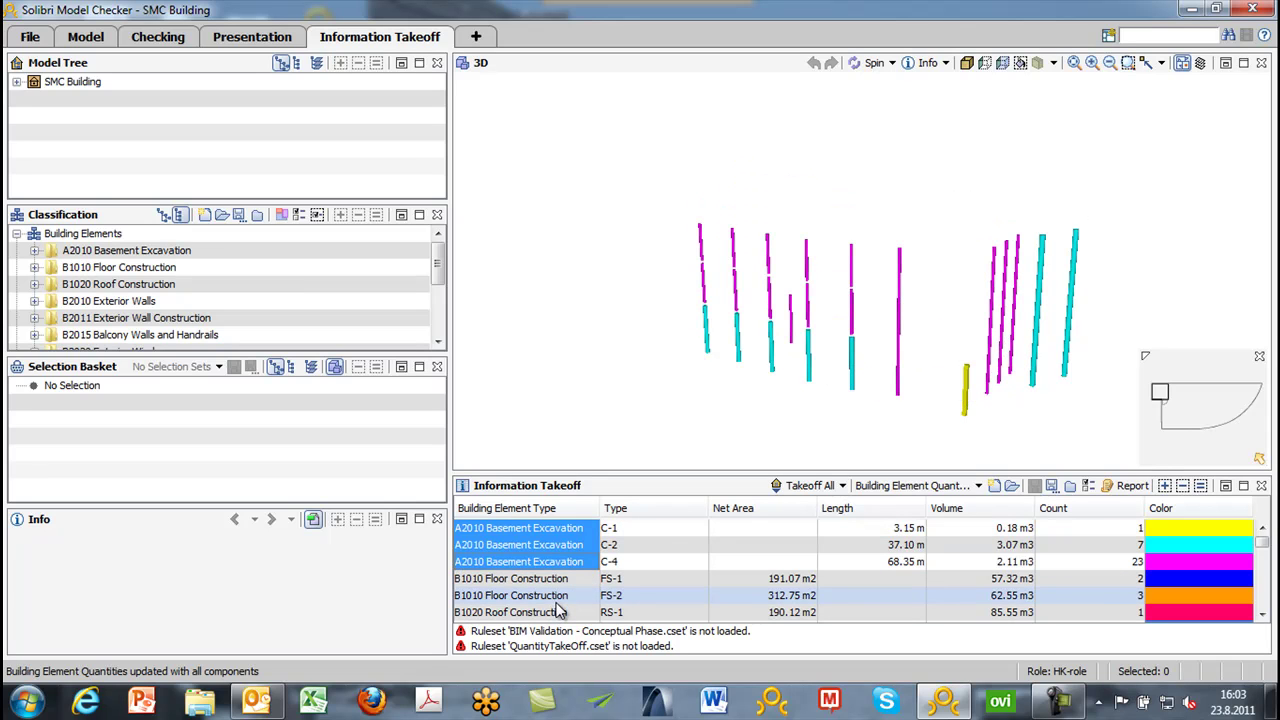
mouse_move(566, 580)
left_mouse_down()
mouse_move(575, 620)
mouse_move(576, 601)
left_mouse_up()
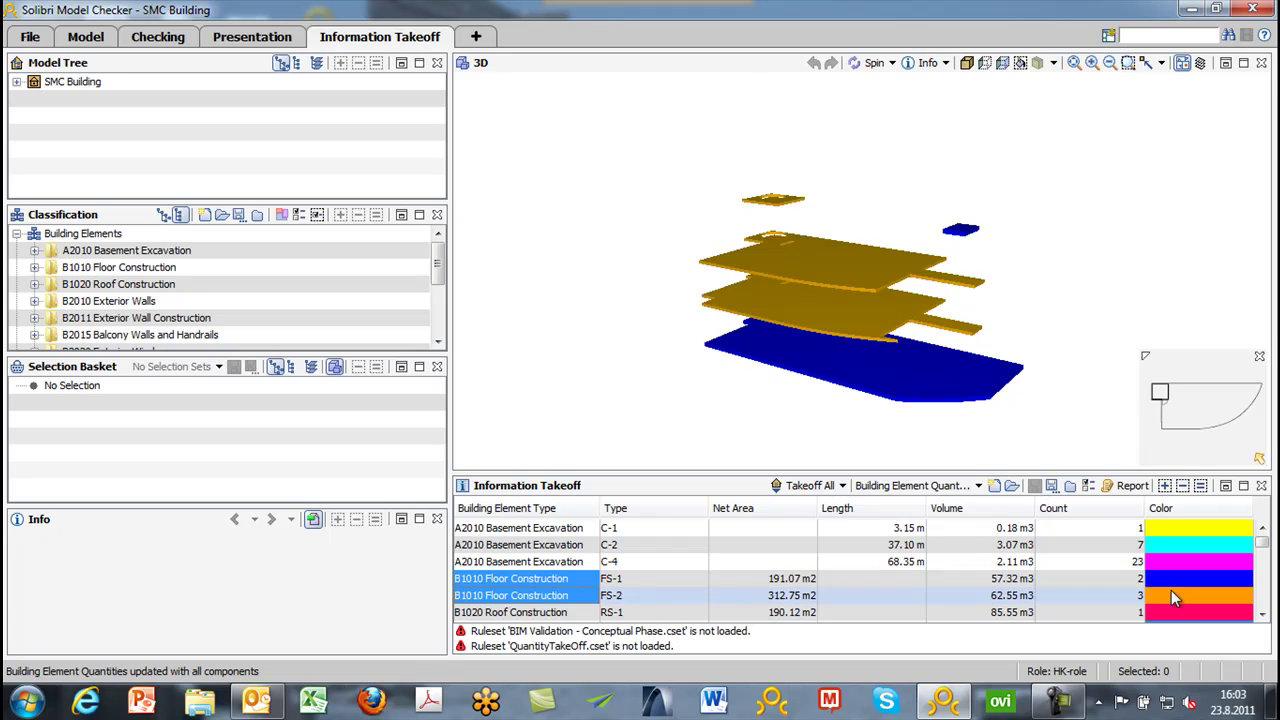
left_click(556, 586)
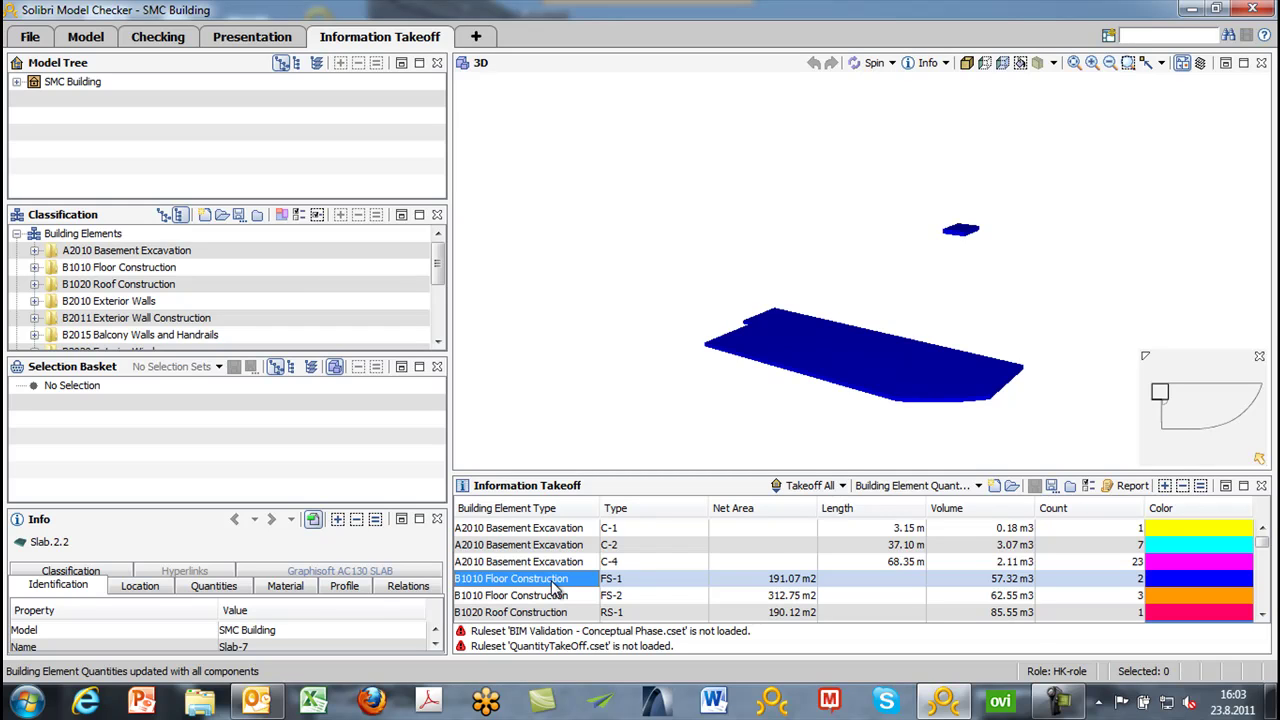
scroll(556, 586, "down", 2)
left_click_drag(556, 586, 551, 598)
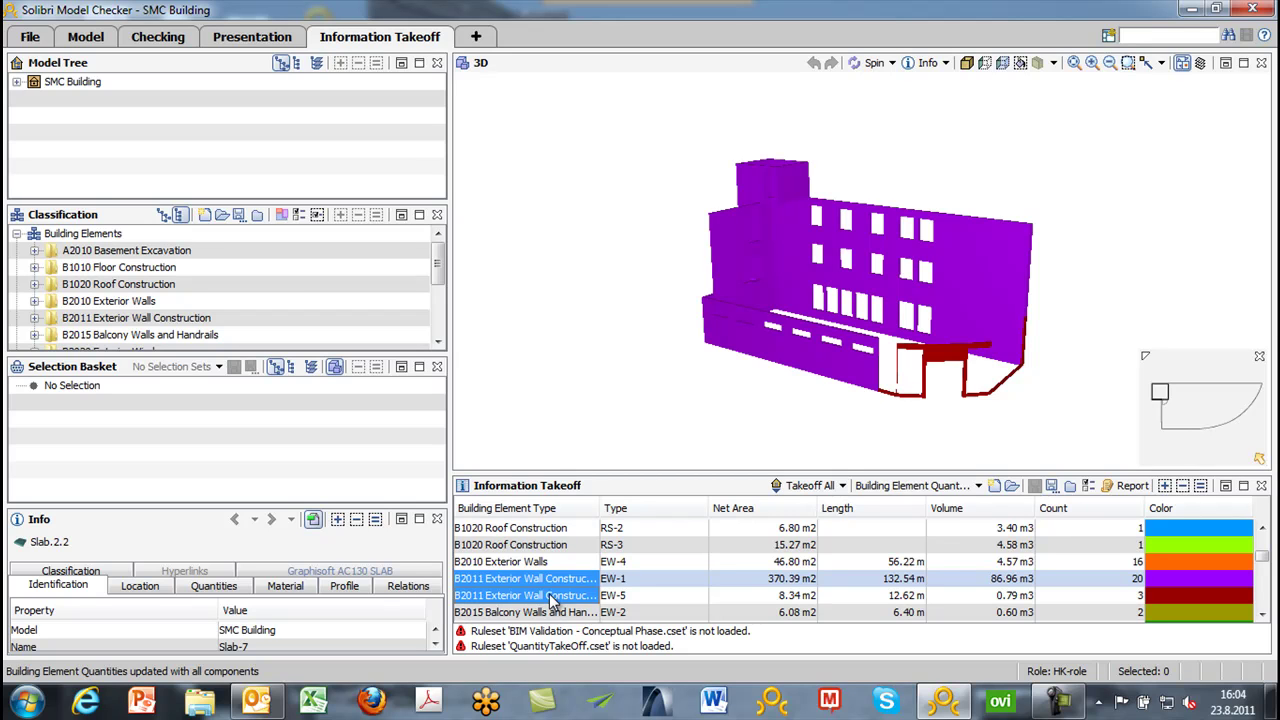
- Export the takeoff as an Excel Template Report (XLS) saved as Quantities.xls
left_click(1133, 486)
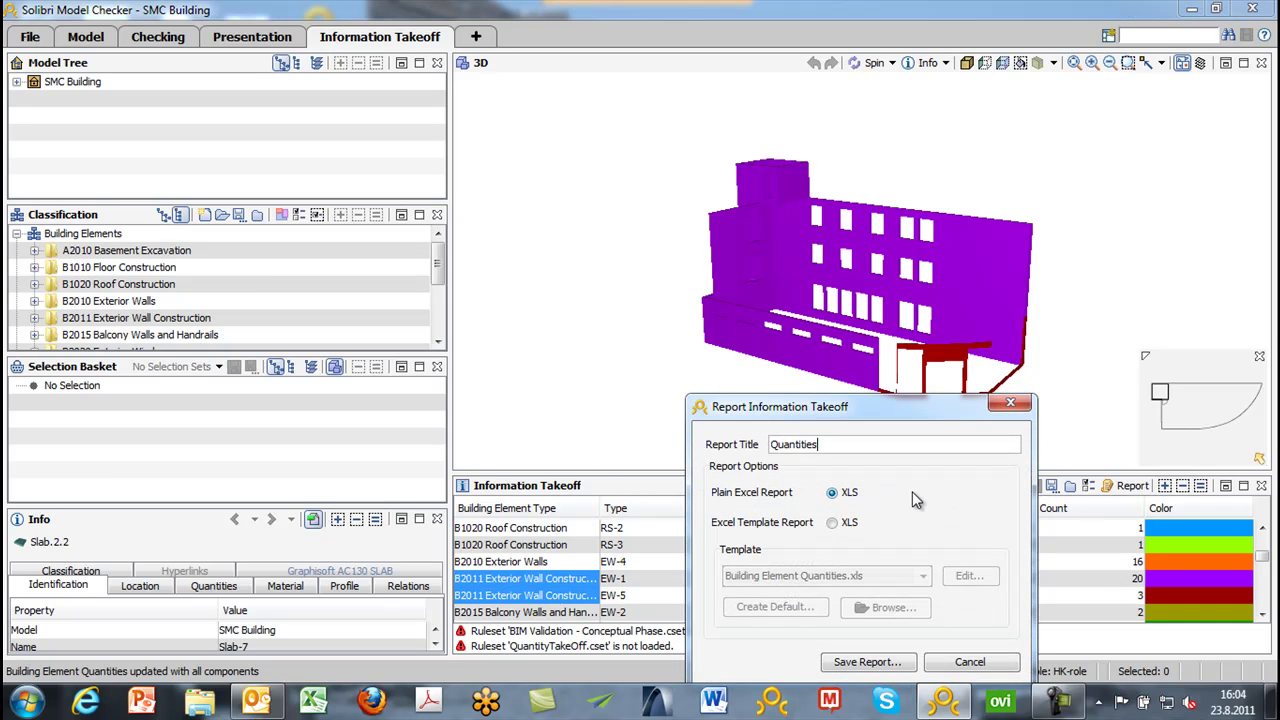
left_click(833, 523)
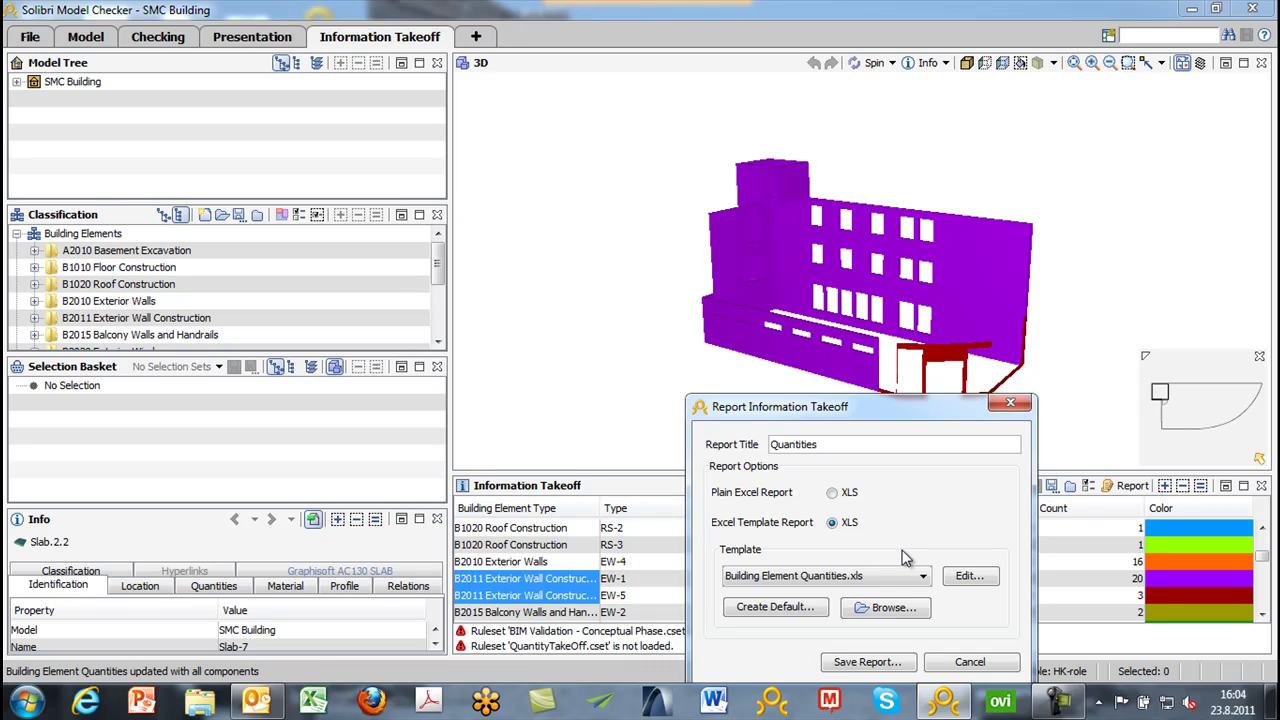
left_click(868, 662)
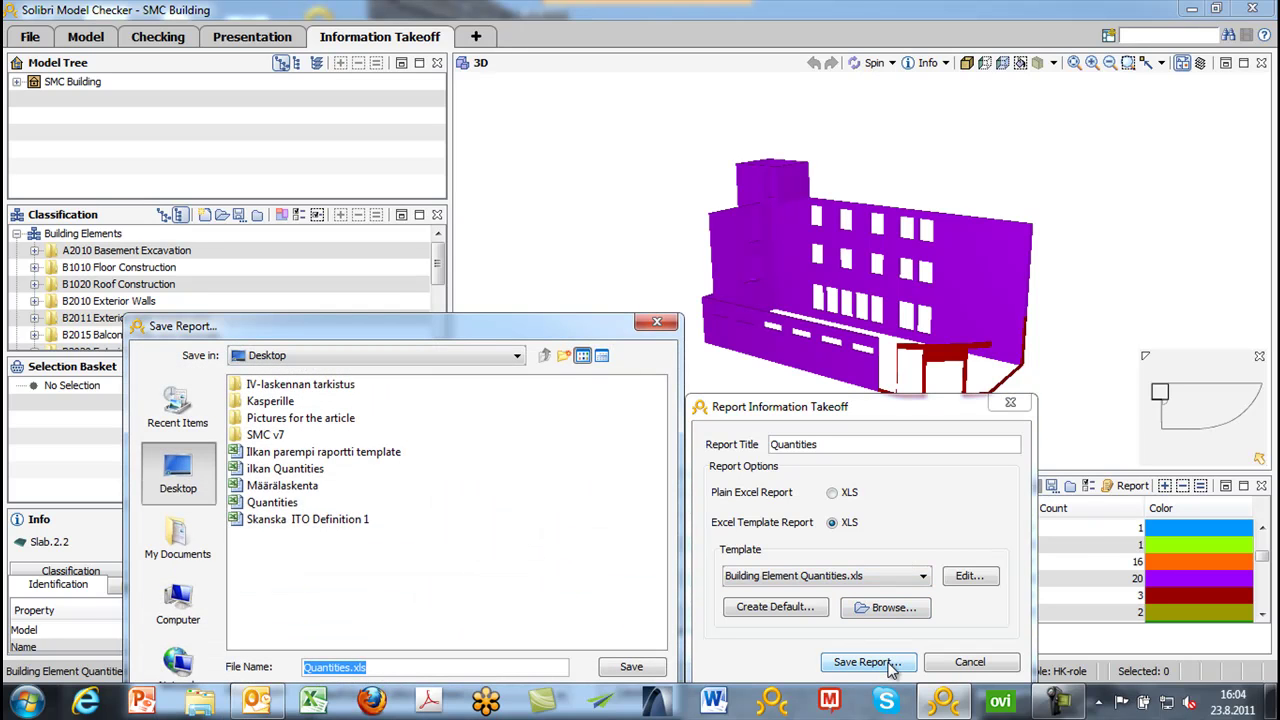
left_click(614, 668)
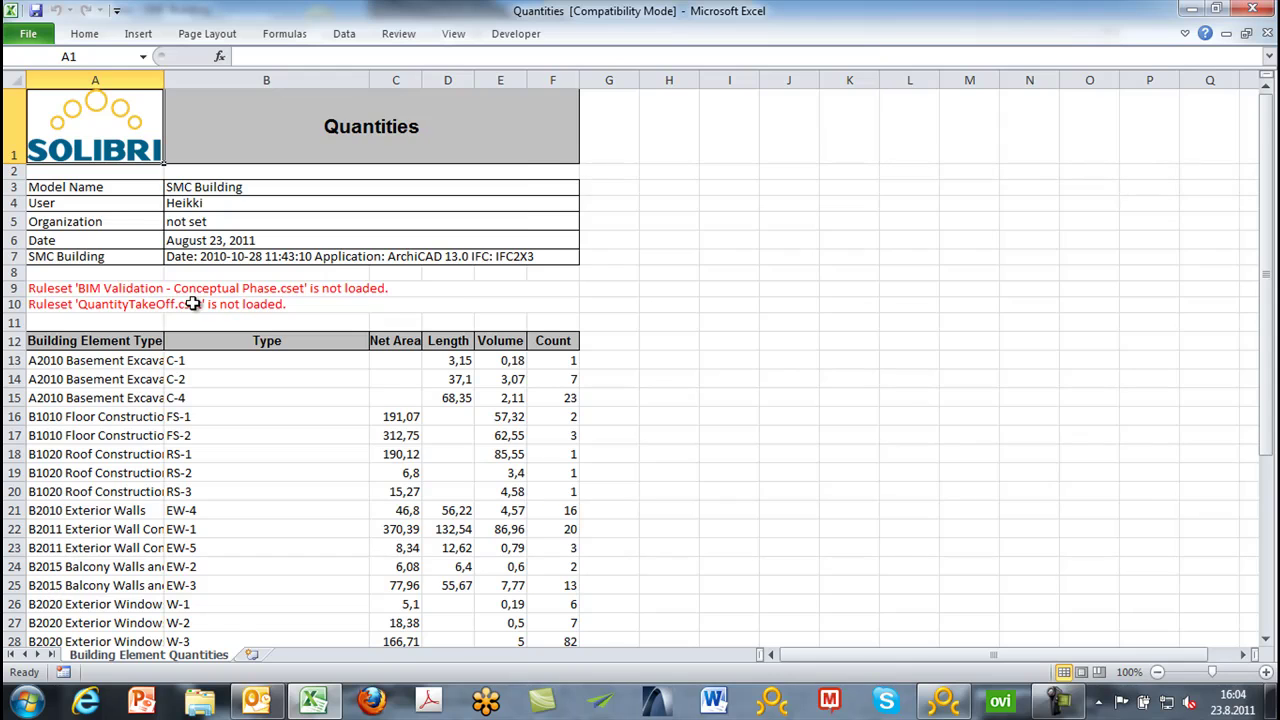
- Review the Quantities sheet, autofit column A, then close Excel without saving
scroll(192, 304, "down", 1)
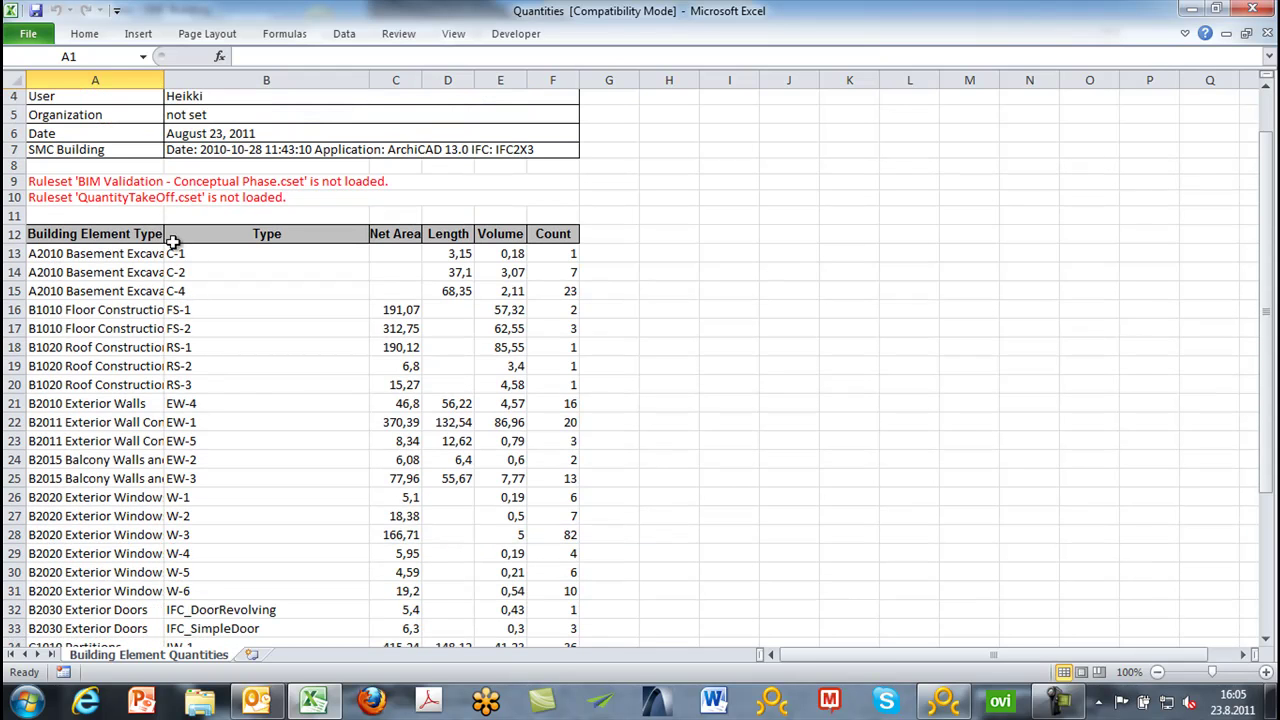
double_click(164, 80)
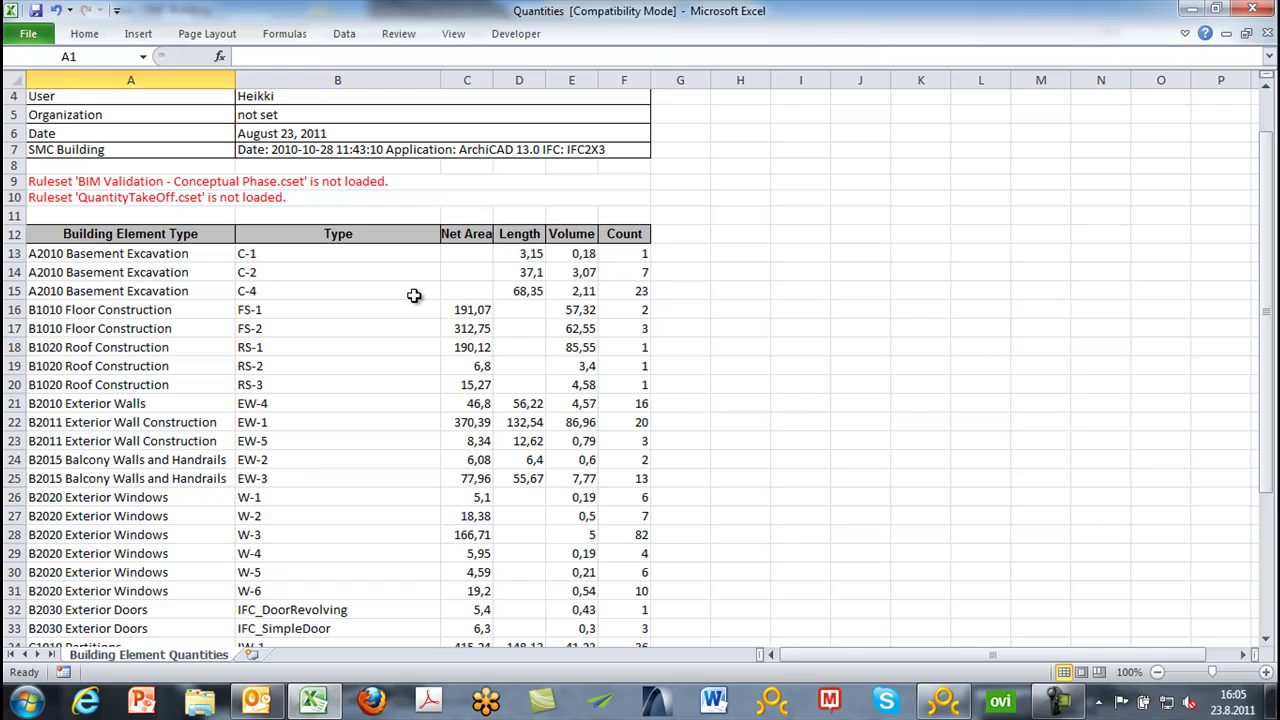
scroll(414, 295, "down", 3)
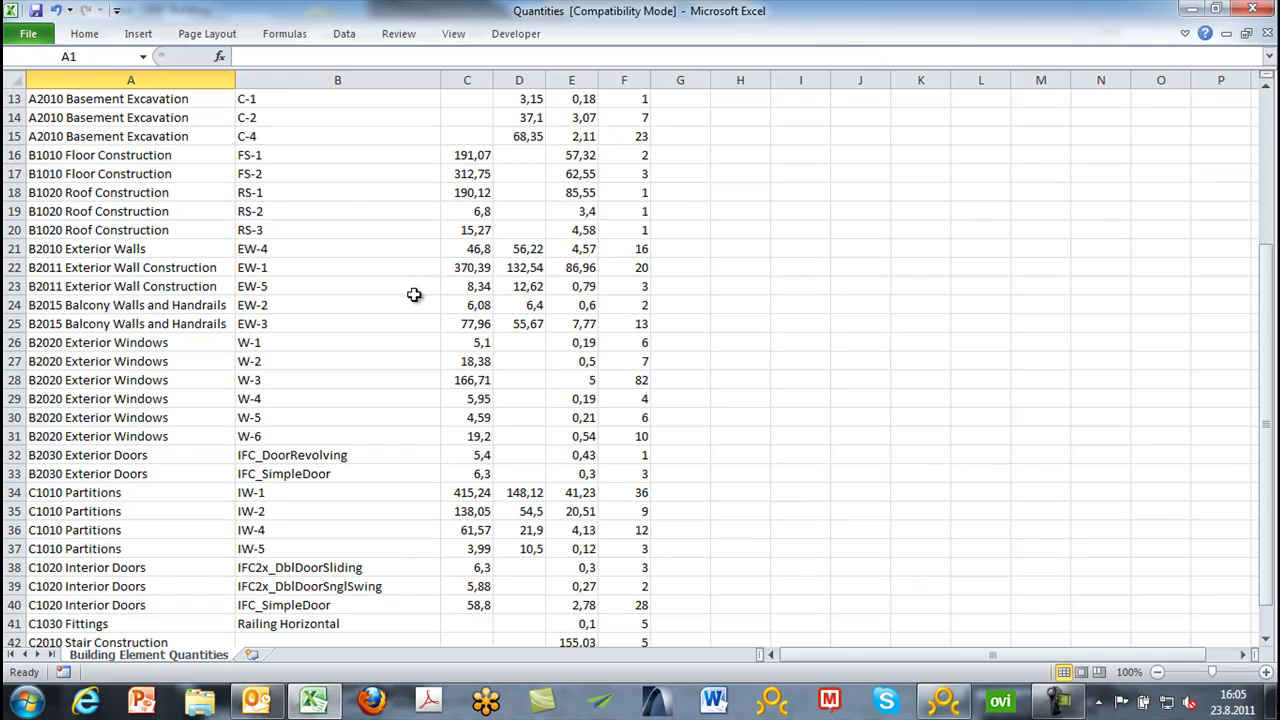
scroll(412, 296, "down", 5)
scroll(409, 300, "up", 9)
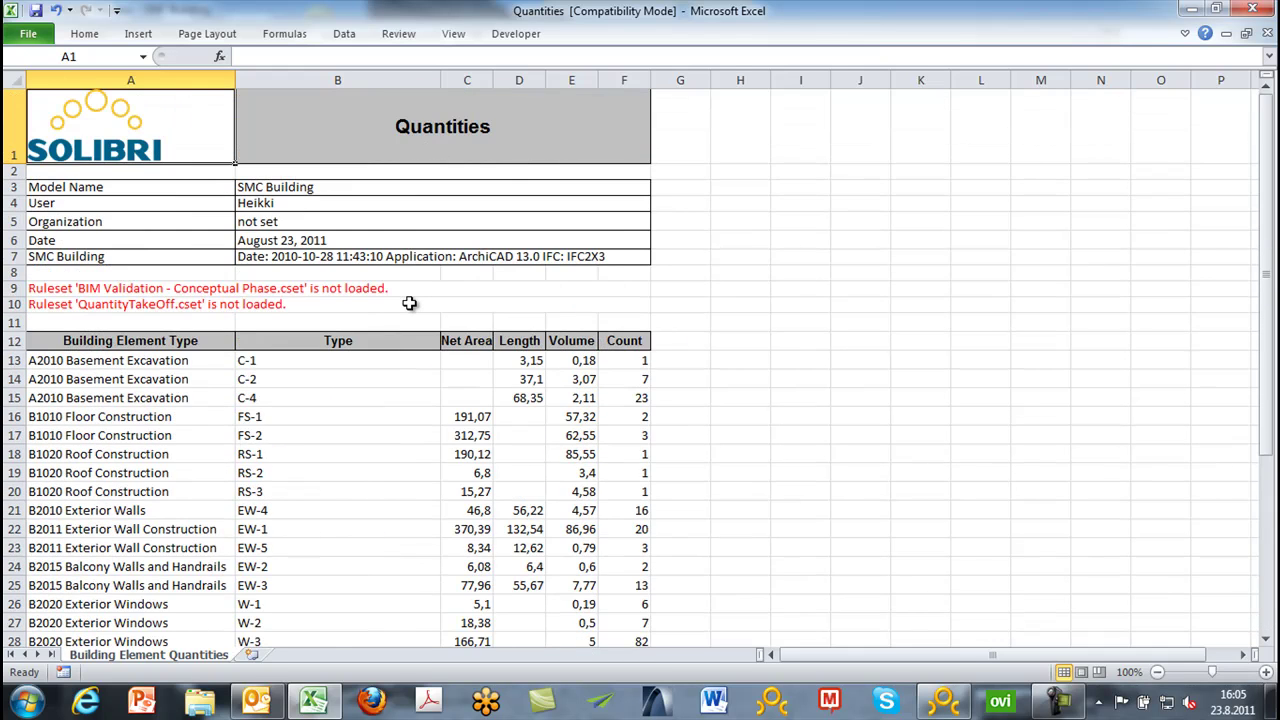
left_click(1256, 10)
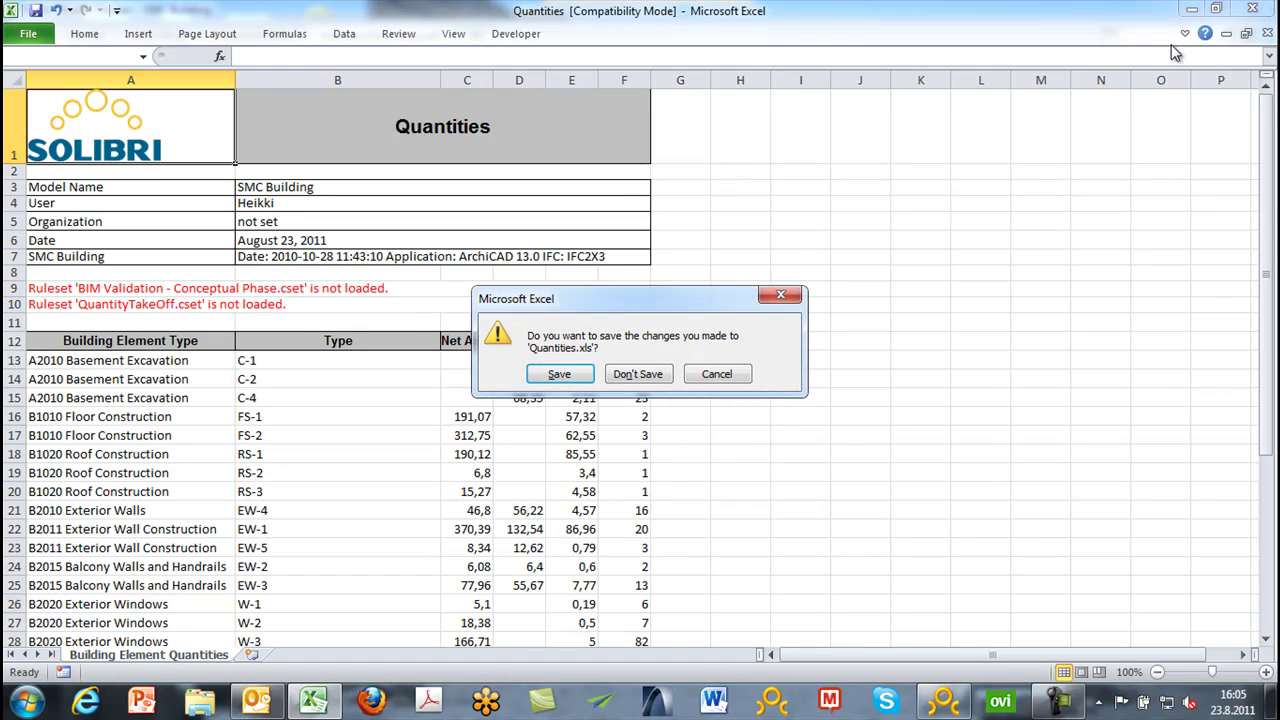
left_click(656, 372)
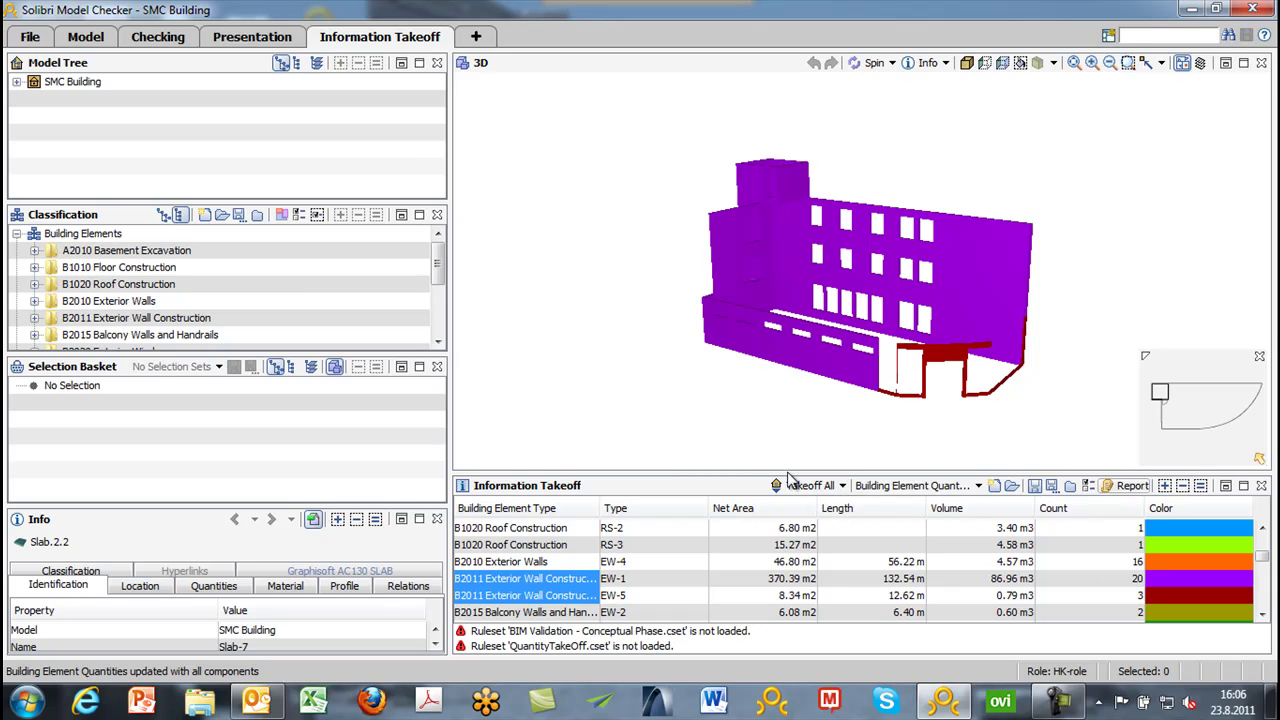
- Select the First floor in the model tree and add it to the Selection Basket
left_click(17, 82)
left_click(34, 99)
left_click(52, 116)
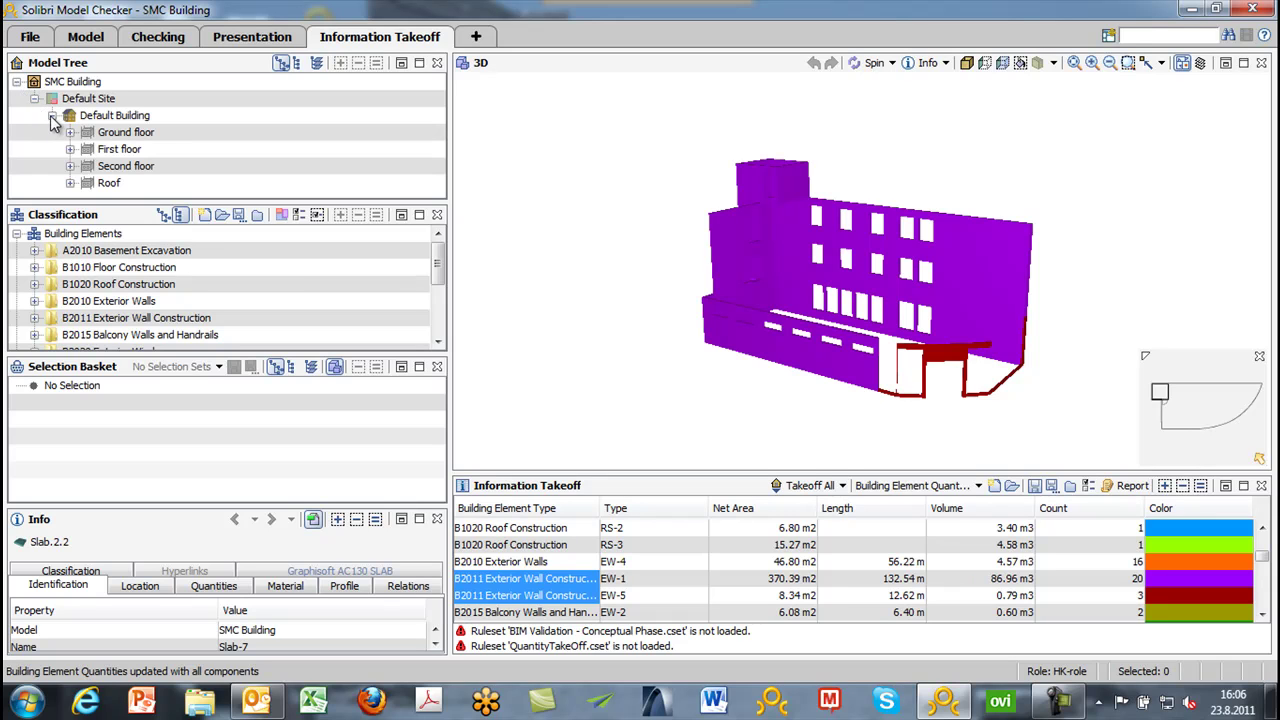
left_click(108, 152)
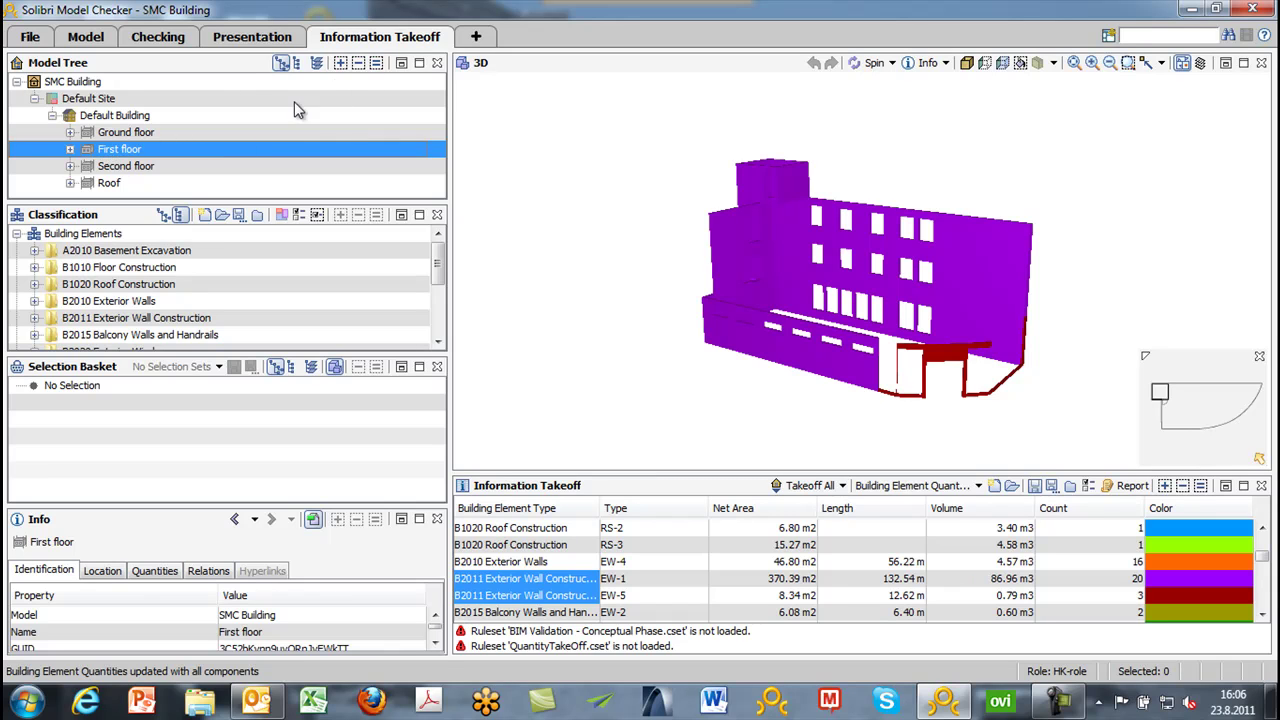
left_click(378, 64)
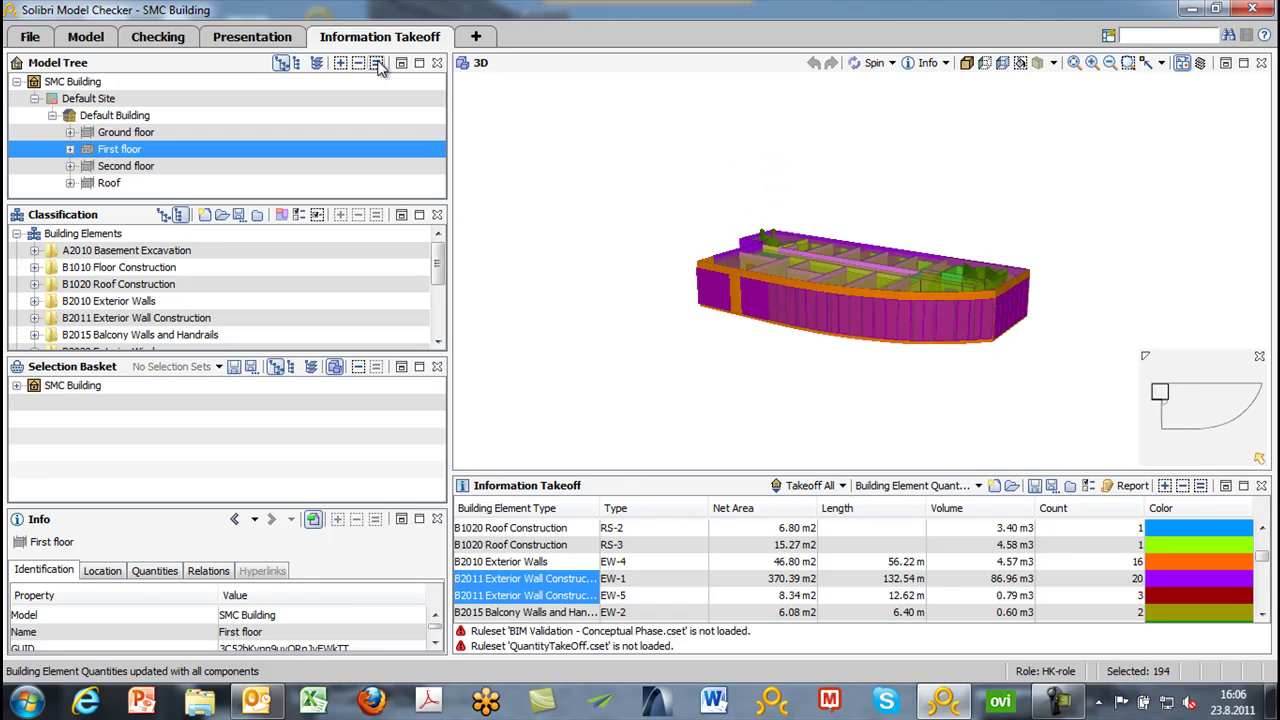
- Expand the basket down to First floor and switch the takeoff to Takeoff Selected
left_click(17, 386)
left_click(35, 402)
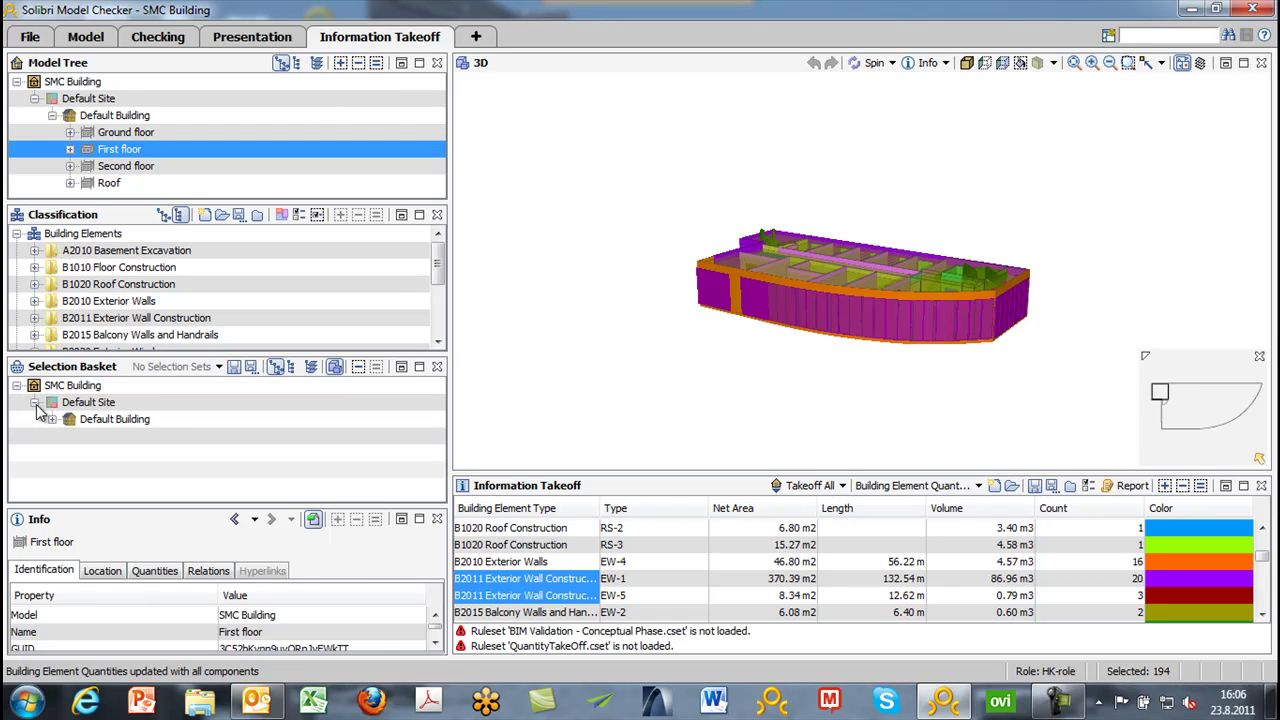
left_click(52, 420)
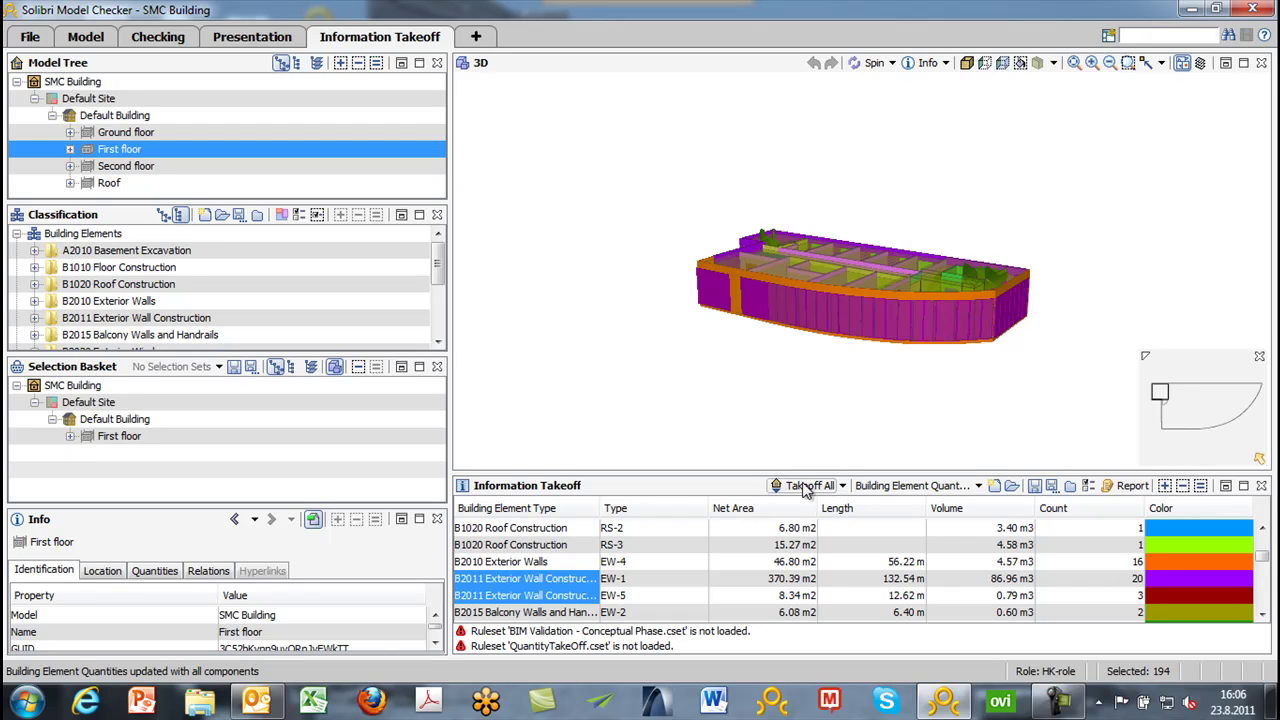
left_click(843, 486)
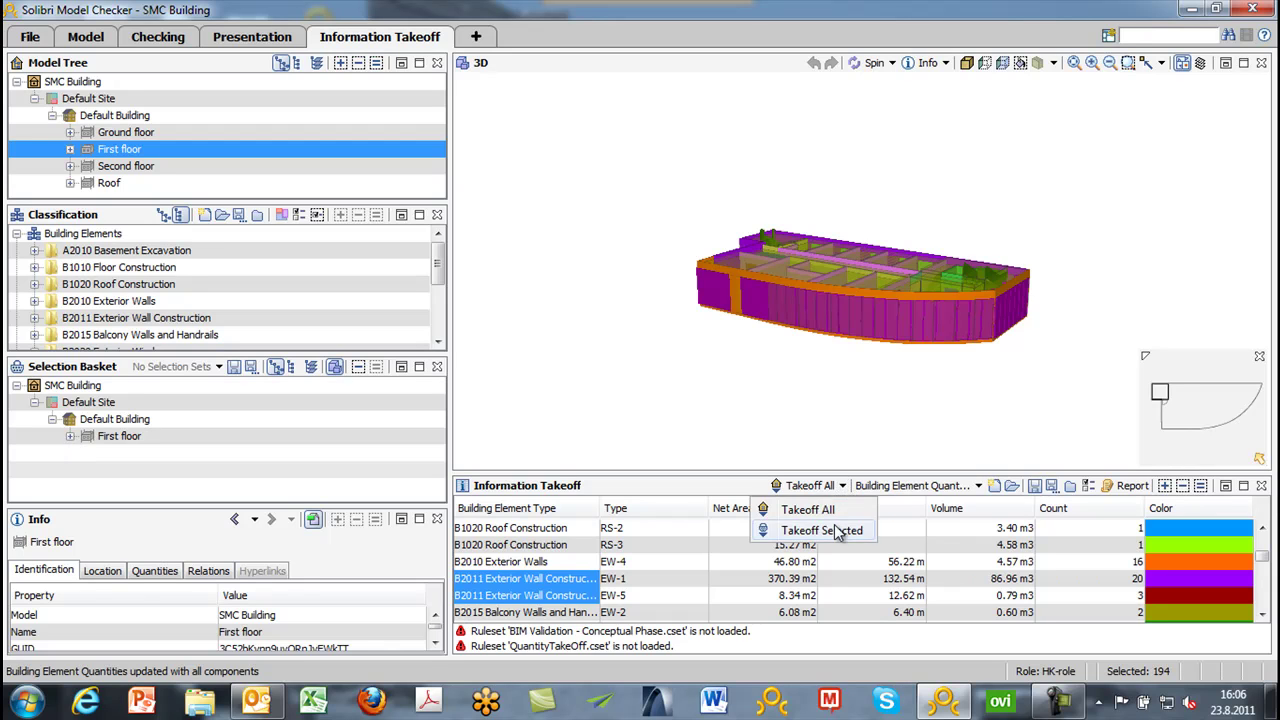
left_click(836, 531)
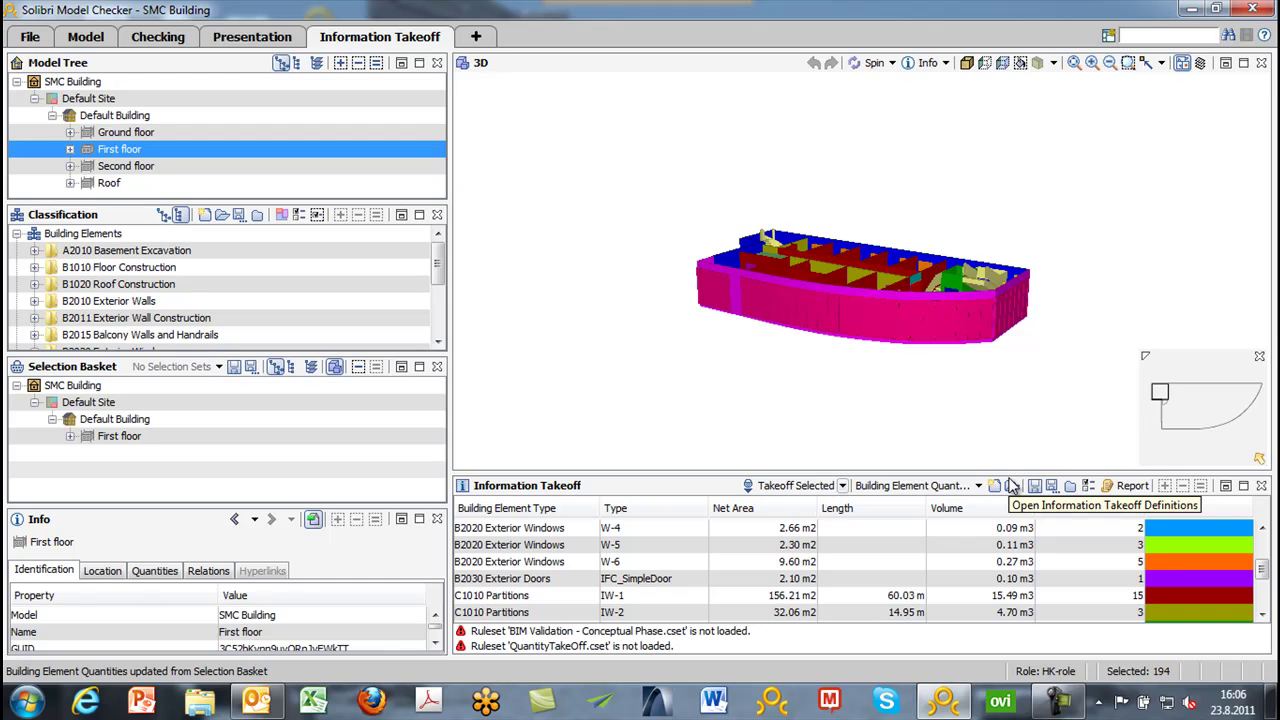
- Save the First-floor takeoff report as Quantities.xls and close the opened Excel file
left_click(1130, 487)
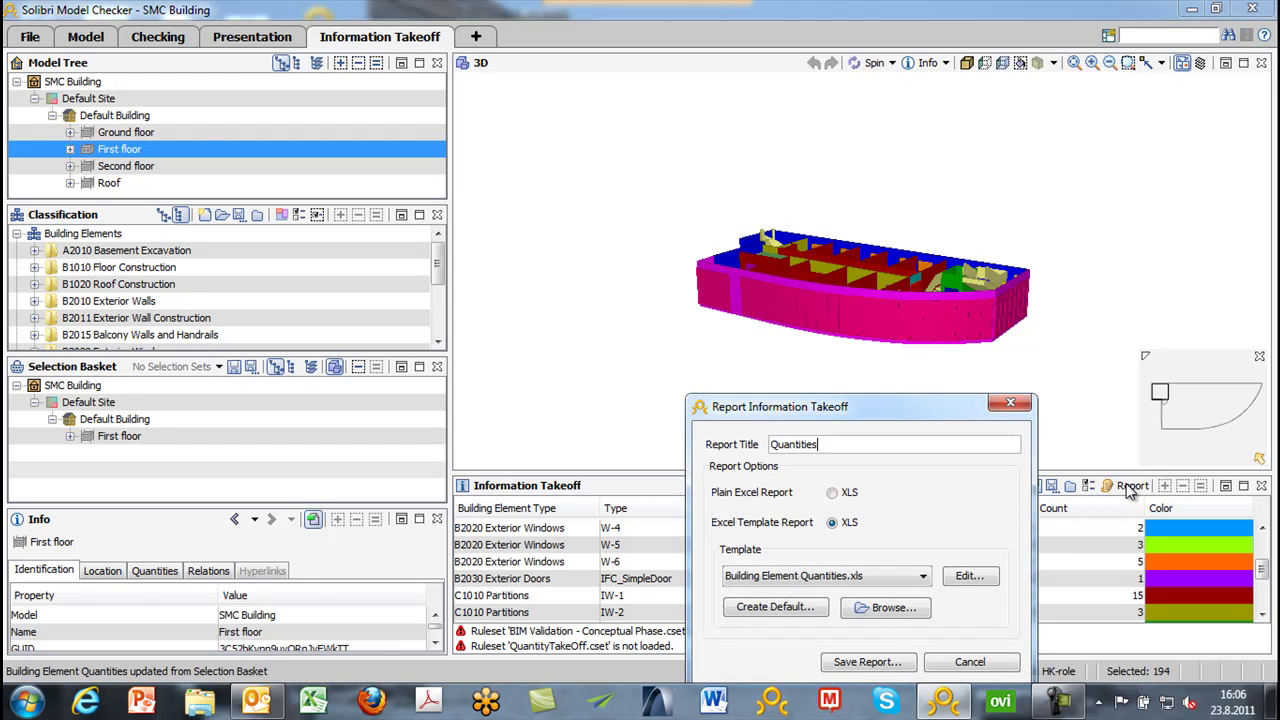
left_click(880, 665)
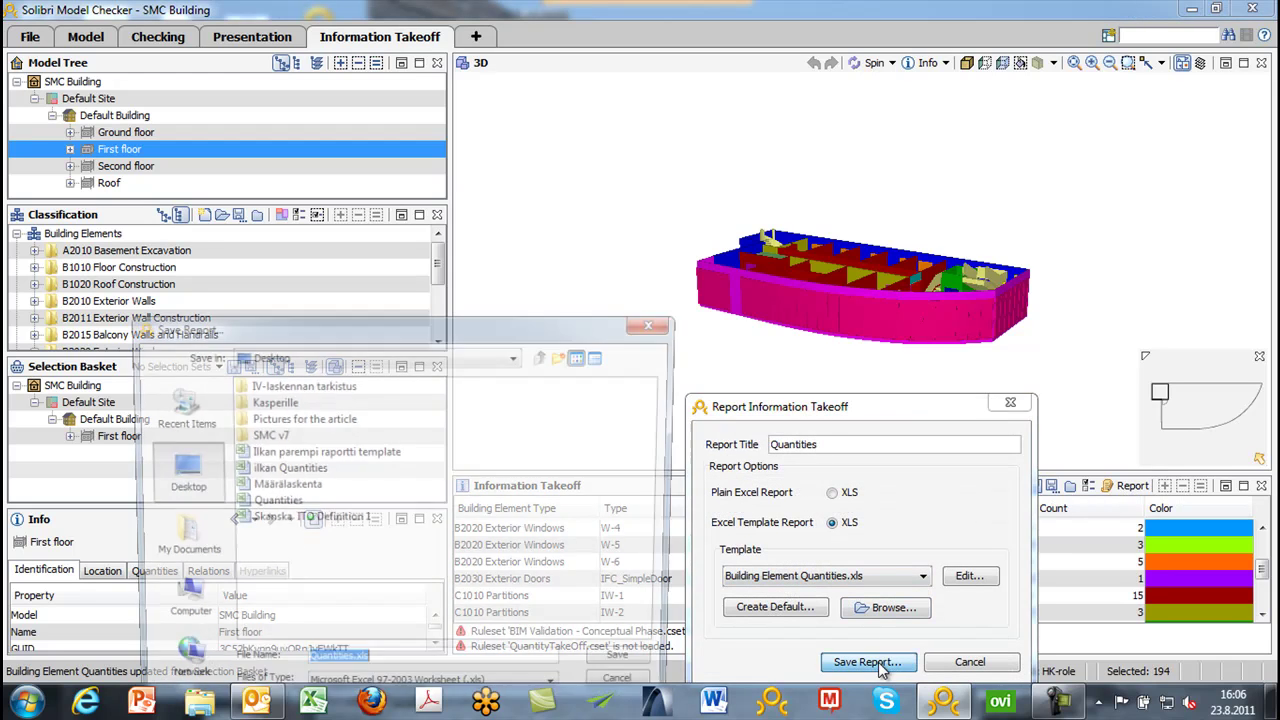
left_click(618, 658)
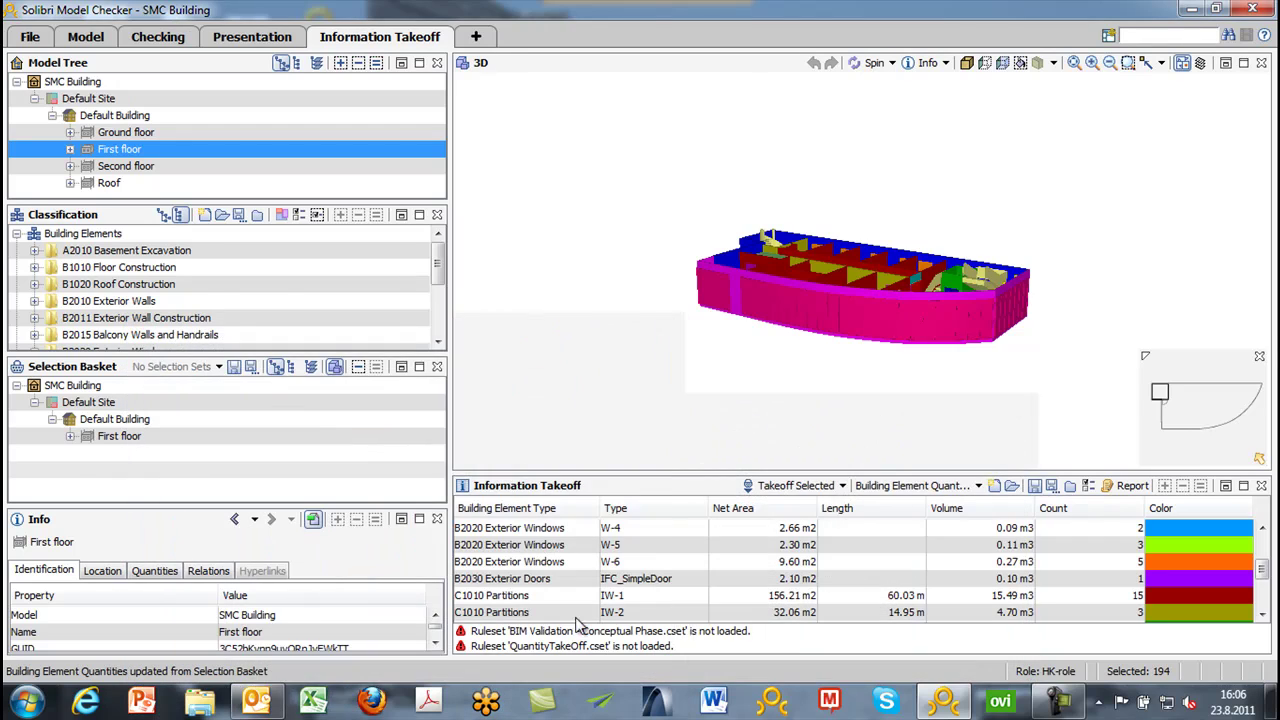
scroll(299, 363, "down", 3)
scroll(300, 372, "up", 3)
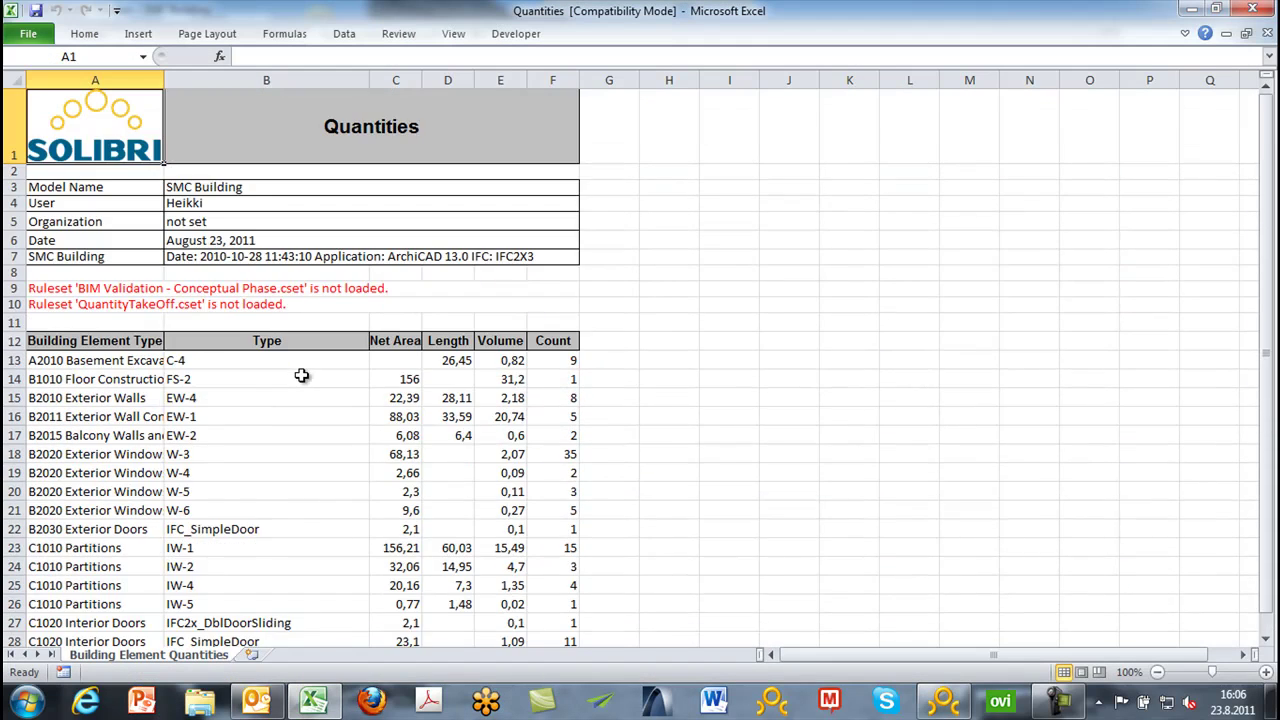
left_click(1255, 11)
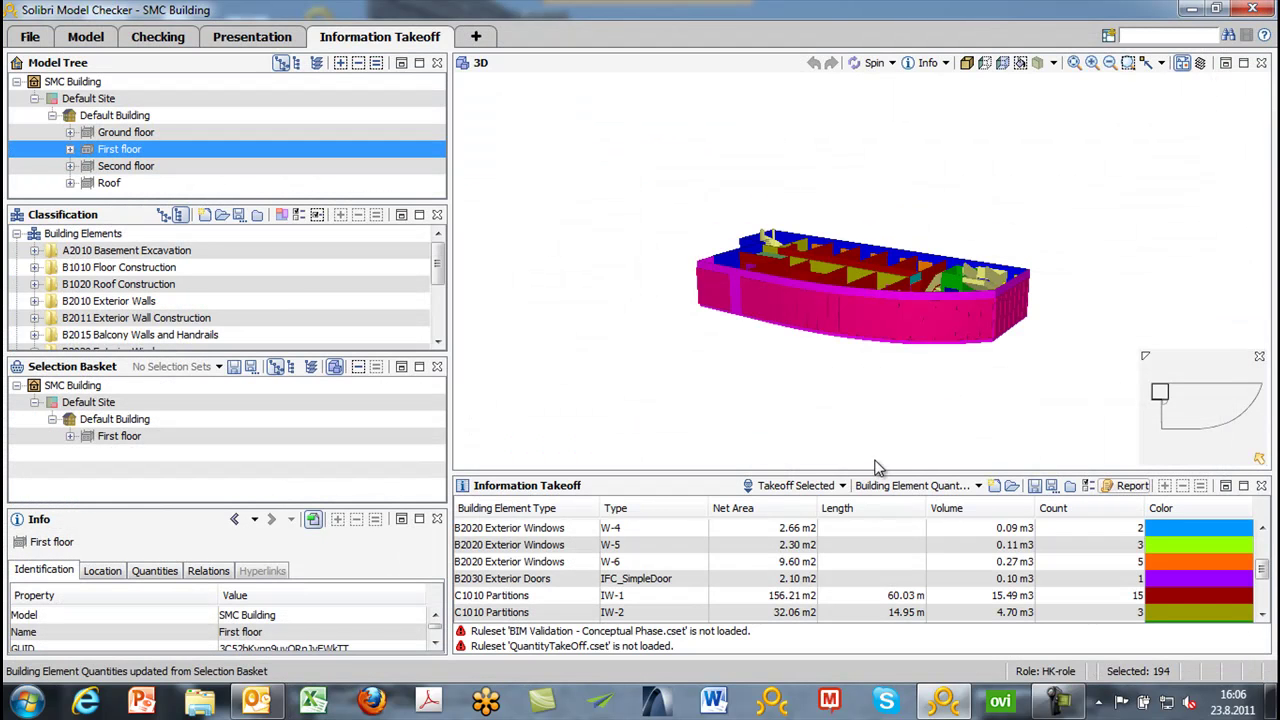
- Add a Location Floor column to the takeoff table and move it to the first position
right_click(686, 505)
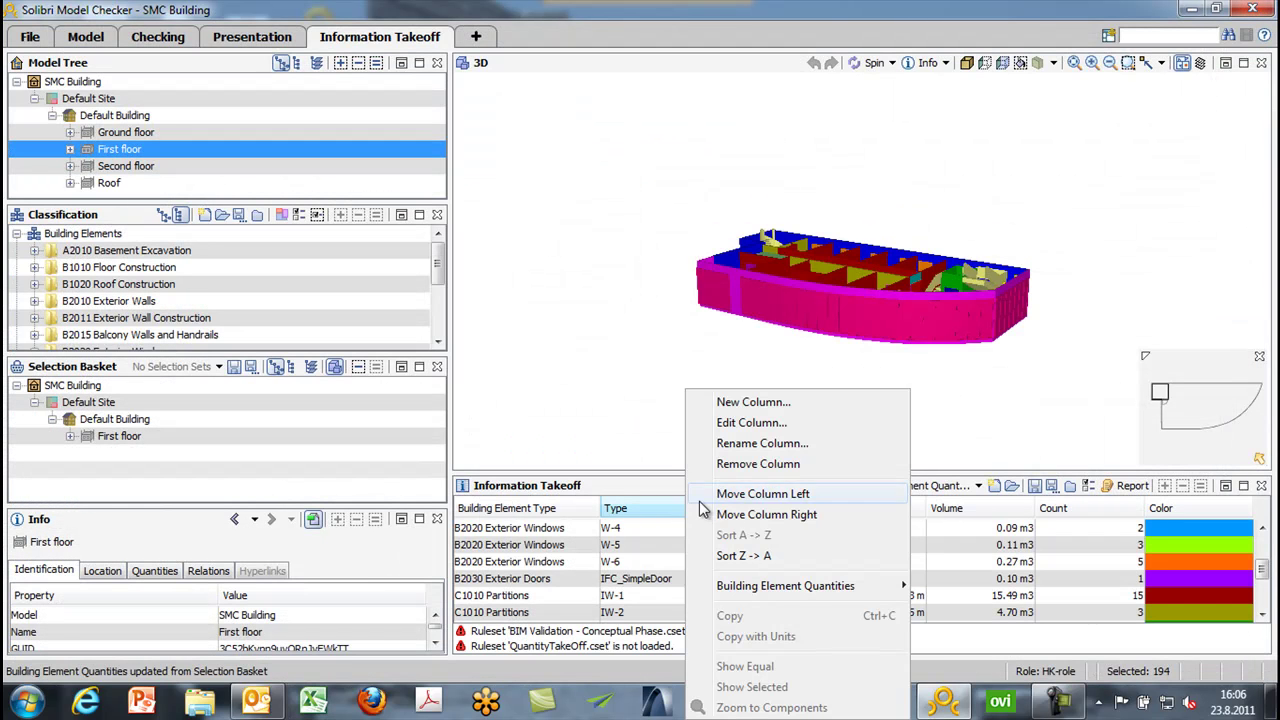
left_click(748, 403)
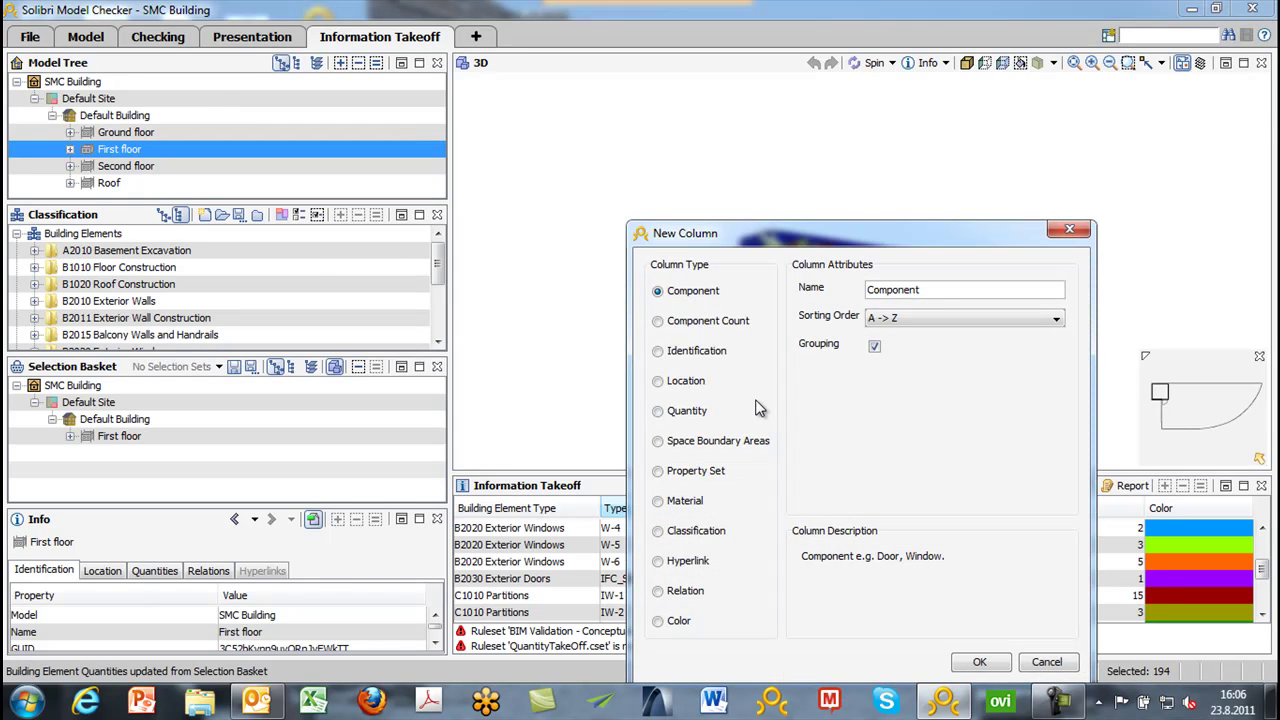
left_click(660, 384)
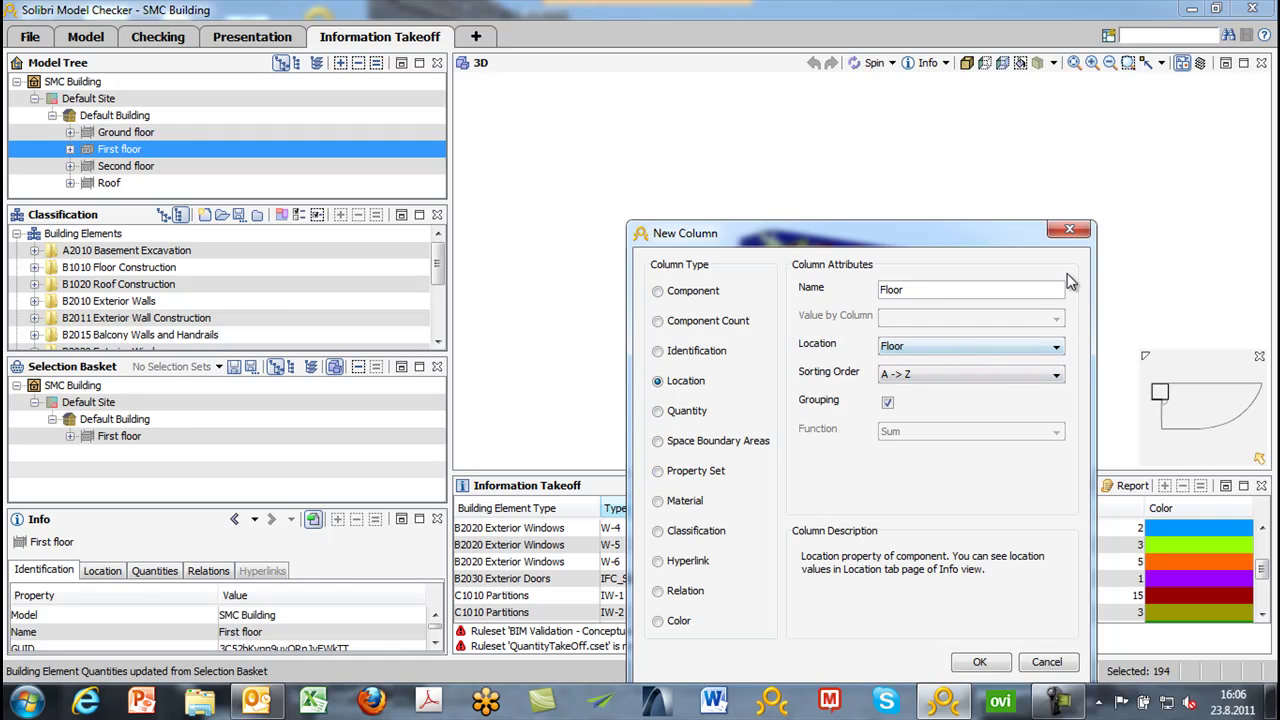
left_click(978, 662)
left_click_drag(730, 510, 494, 508)
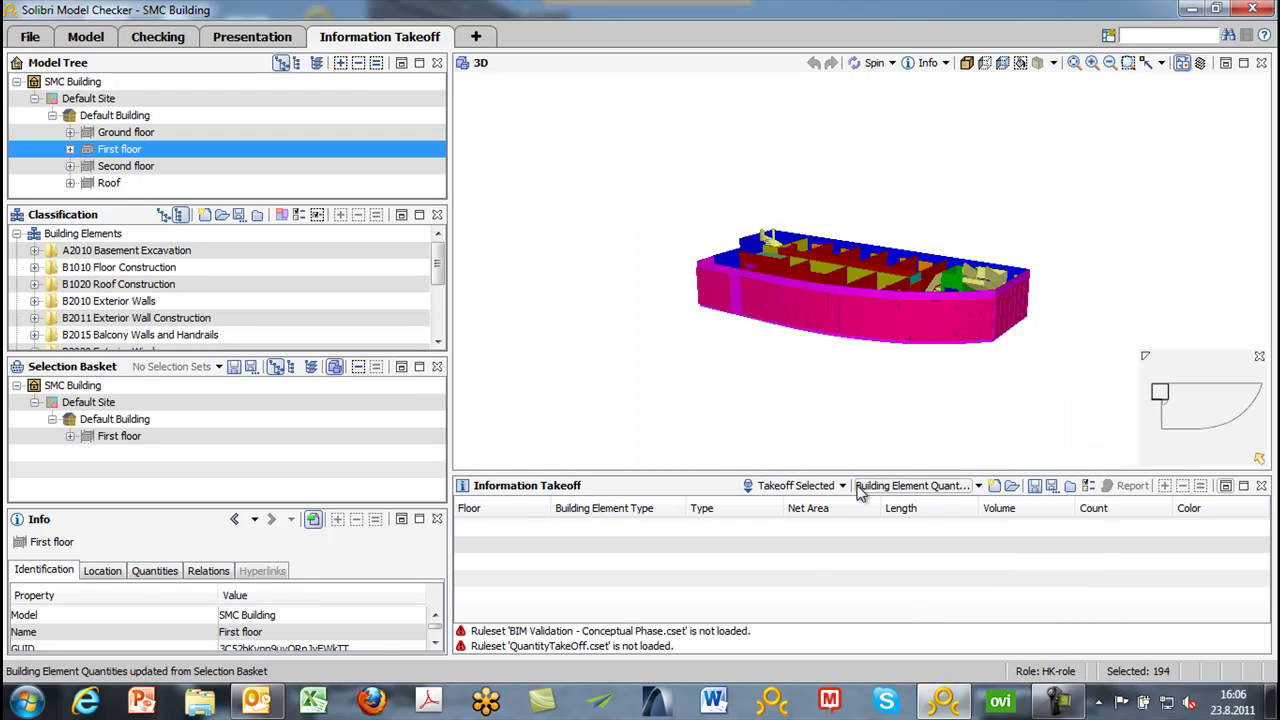
- Switch the takeoff back to Takeoff All and select the first six Ground floor rows
left_click(843, 487)
left_click(826, 510)
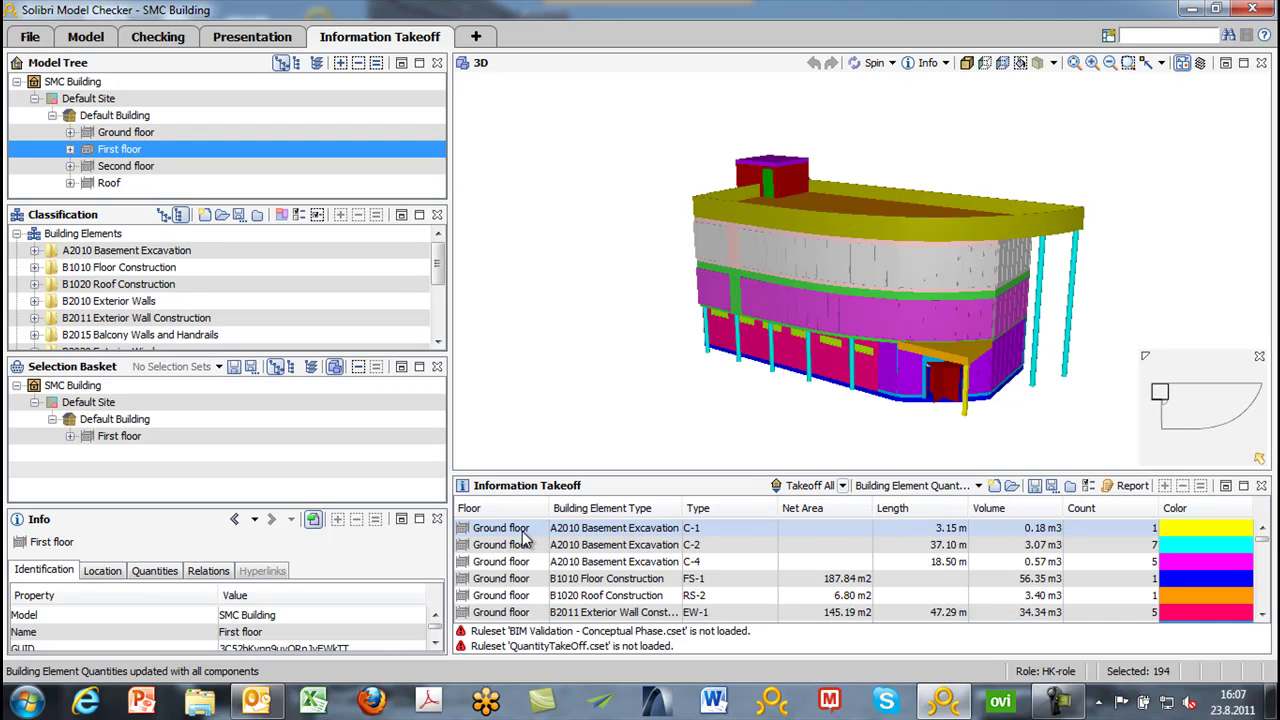
left_click_drag(521, 534, 522, 614)
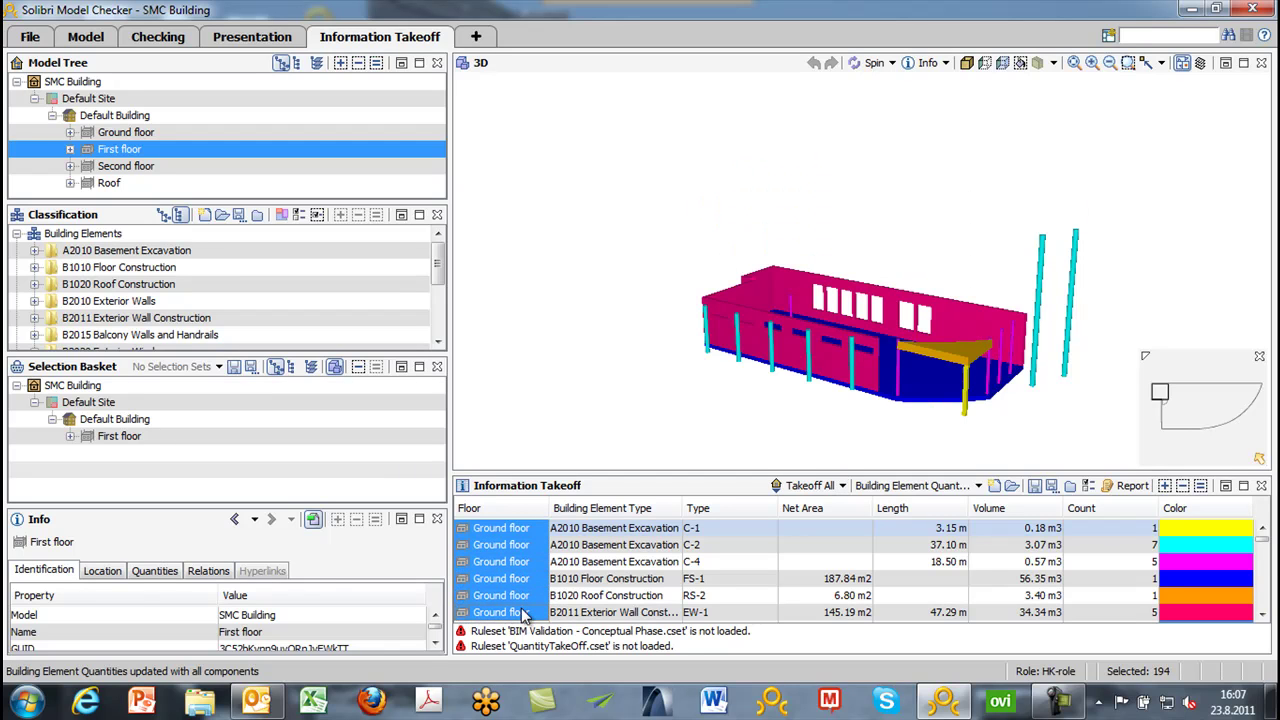